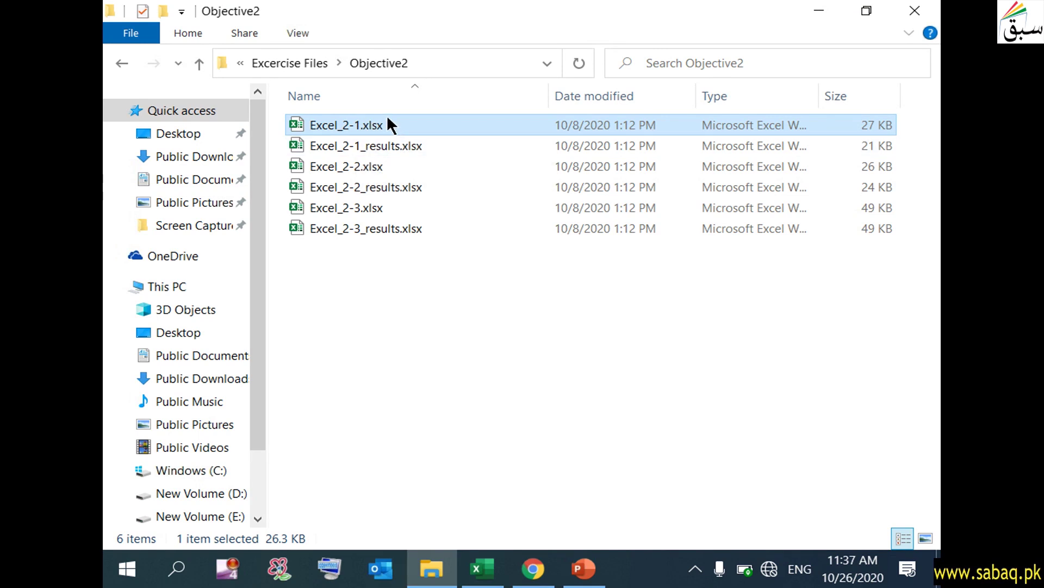
# - Open the Excel_2-1.xlsx workbook from the Objective2 folder and enable editing
pyautogui.doubleClick(384, 124)
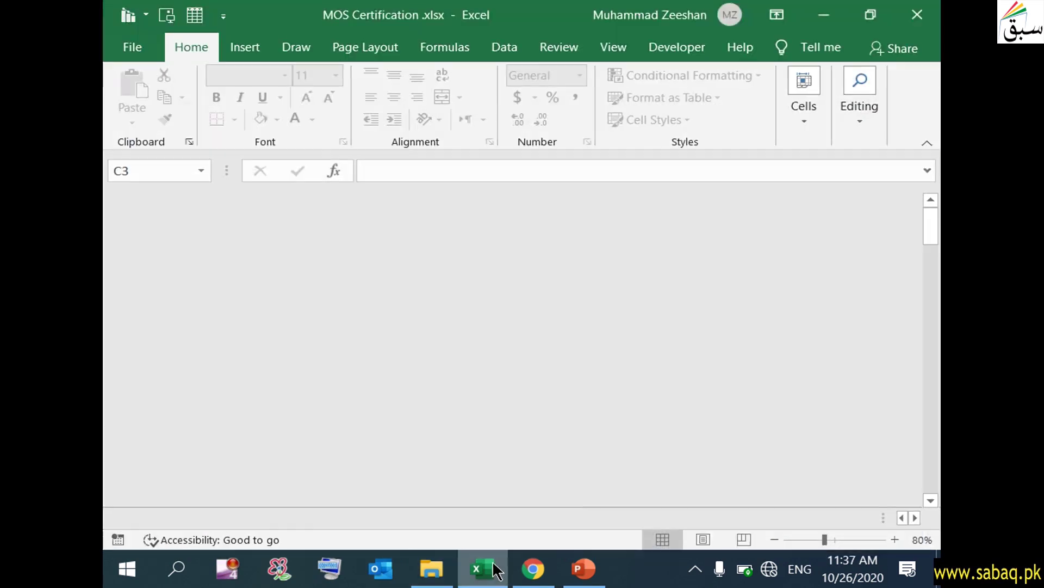
pyautogui.moveTo(482, 569)
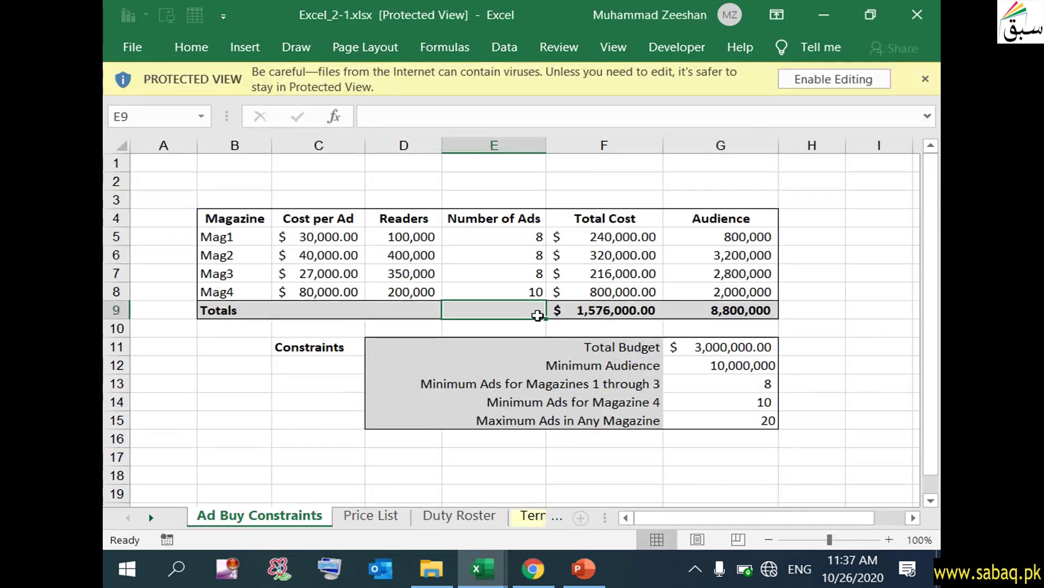
pyautogui.click(863, 77)
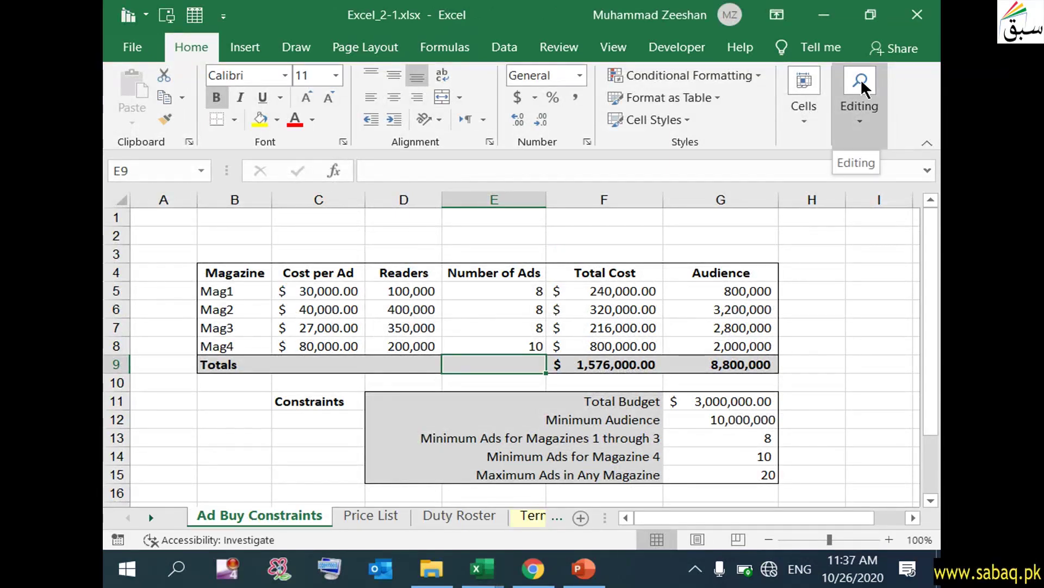
pyautogui.click(234, 420)
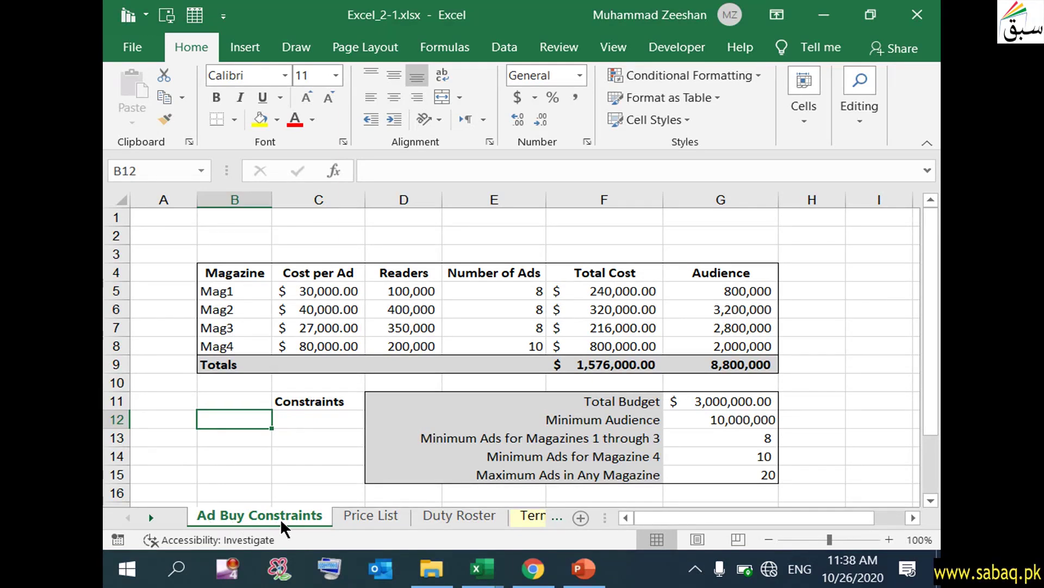
# - Check the Project 1 instructions in PowerPoint and identify the source range B4:G9 on the Ad Buy Constraints worksheet in Excel
pyautogui.click(583, 569)
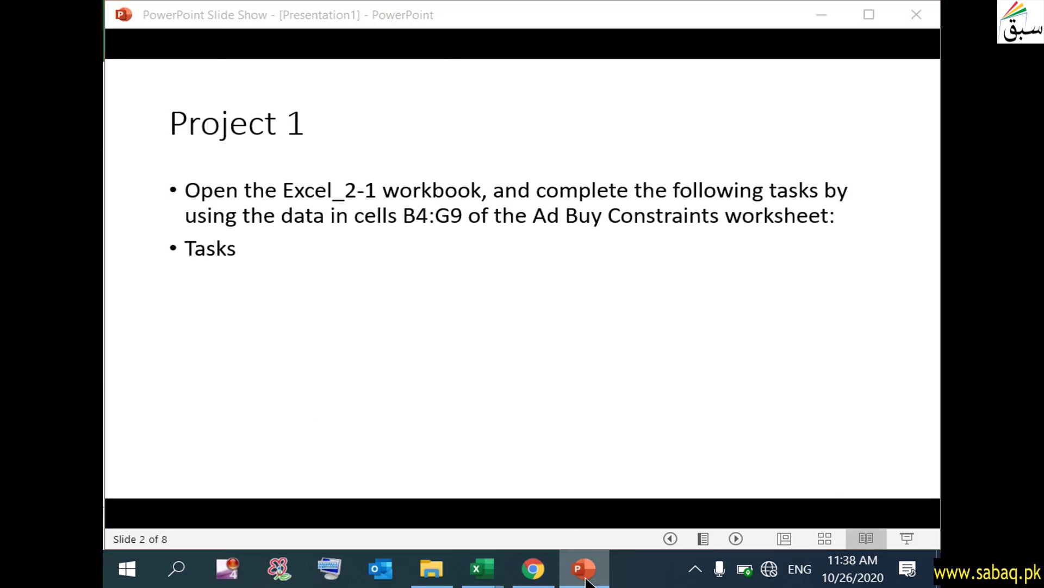
pyautogui.click(584, 569)
pyautogui.click(246, 199)
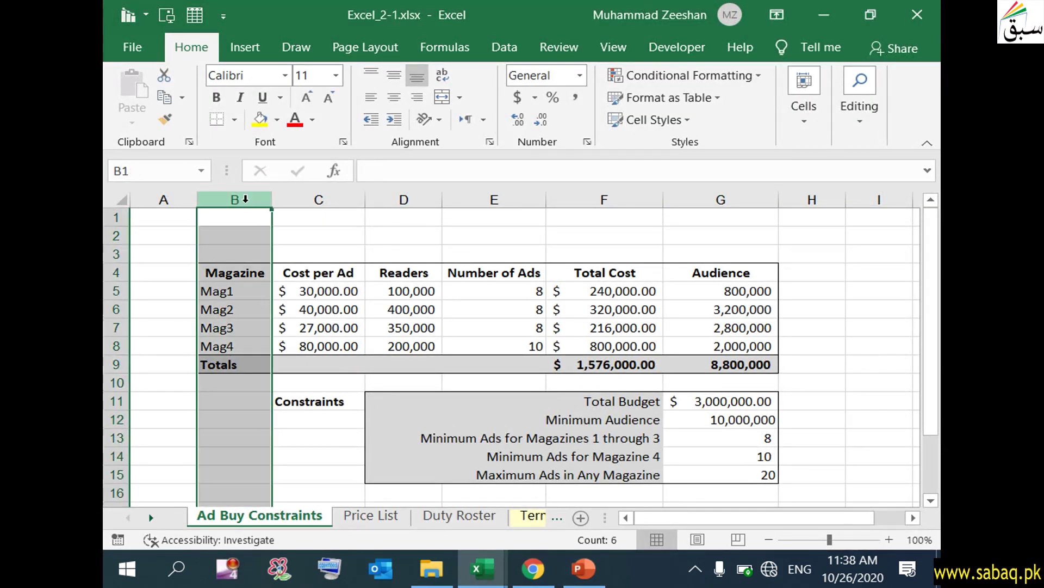
pyautogui.click(231, 273)
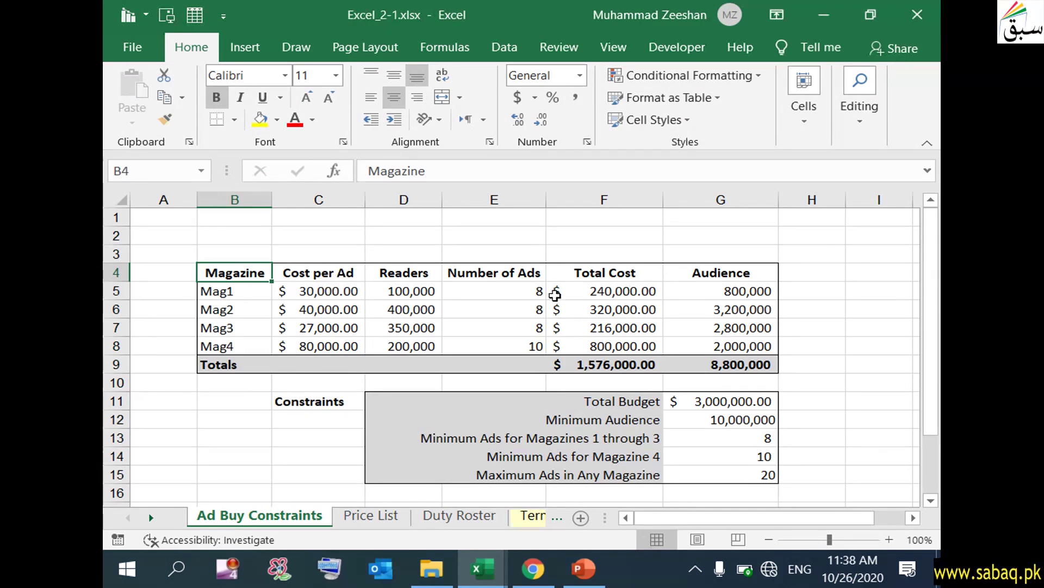
pyautogui.click(674, 364)
pyautogui.moveTo(253, 272); pyautogui.dragTo(746, 361)
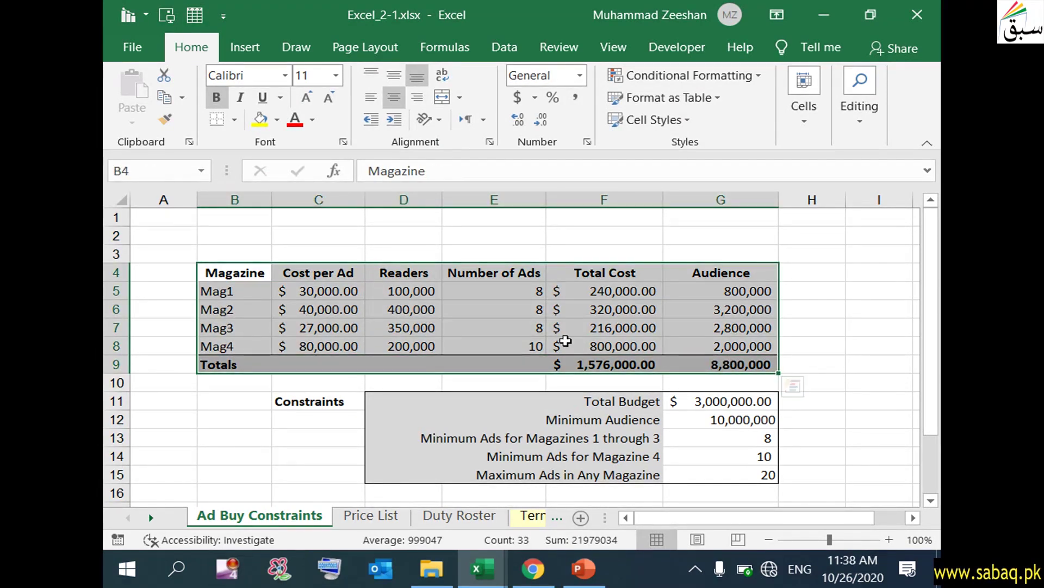
# - Reveal and read Task 1 on the PowerPoint slide, and locate its destination cell B18 in the Excel worksheet
pyautogui.click(584, 568)
pyautogui.click(342, 286)
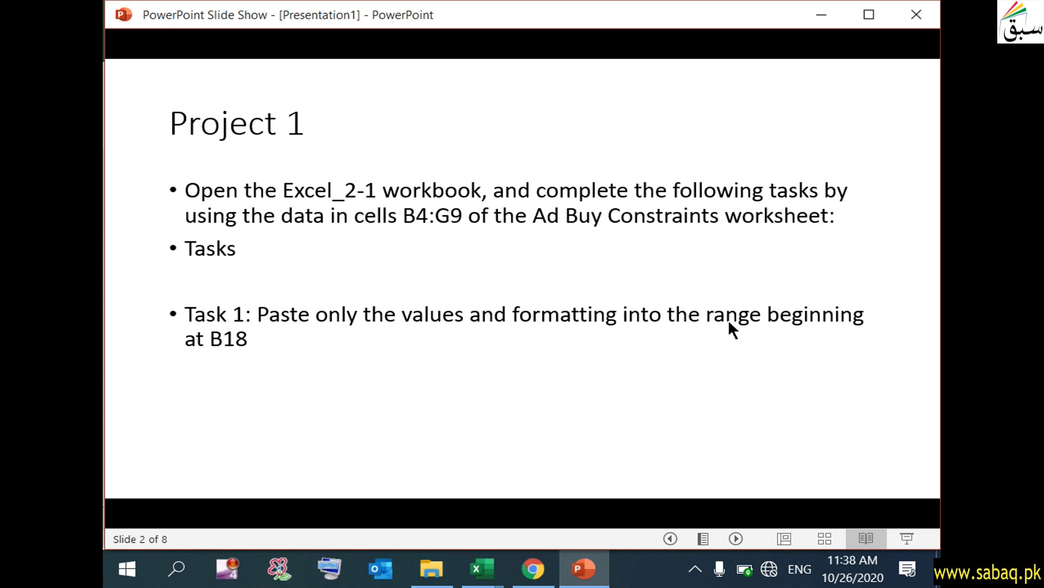
pyautogui.click(583, 569)
pyautogui.click(279, 434)
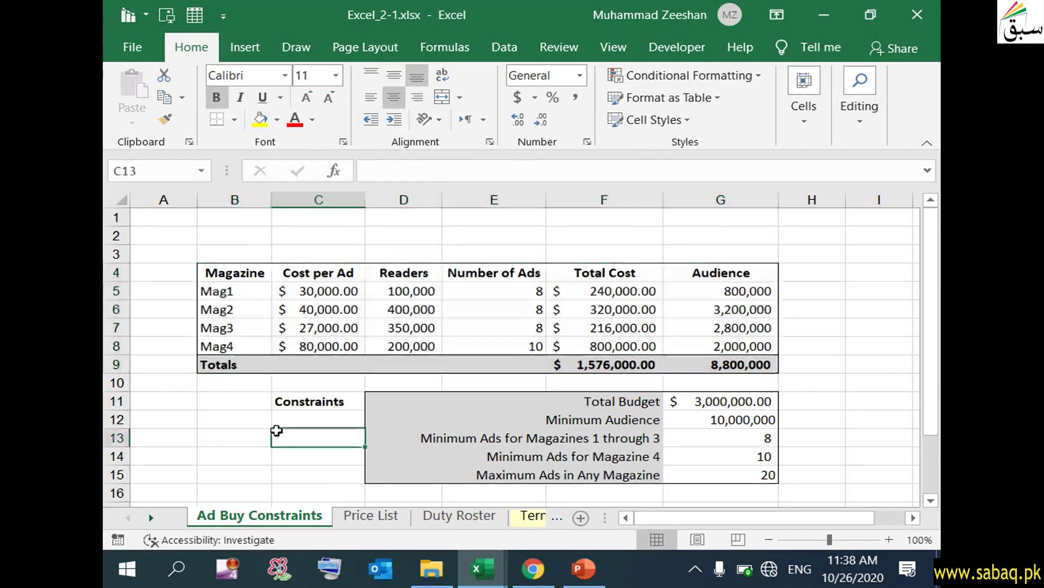
pyautogui.click(248, 199)
pyautogui.scroll(-2, 303, 377)
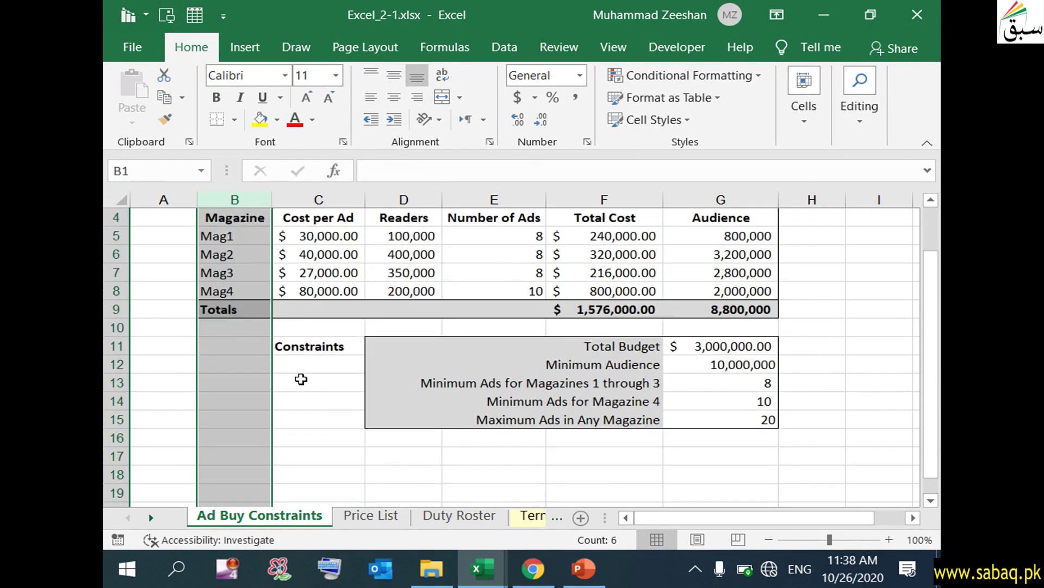
pyautogui.click(241, 420)
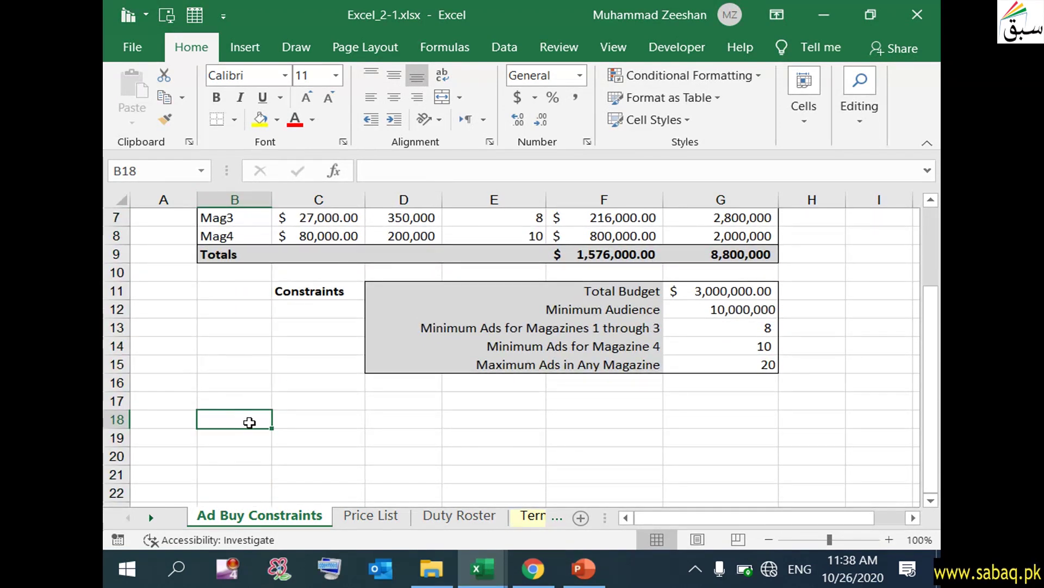
pyautogui.click(583, 569)
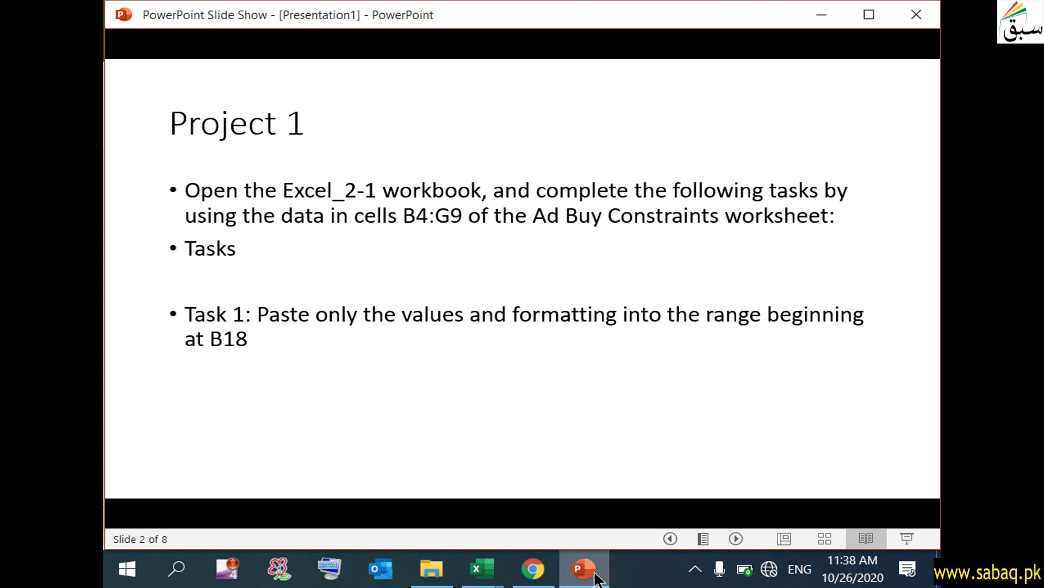
pyautogui.hotkey('alt', 'Tab')
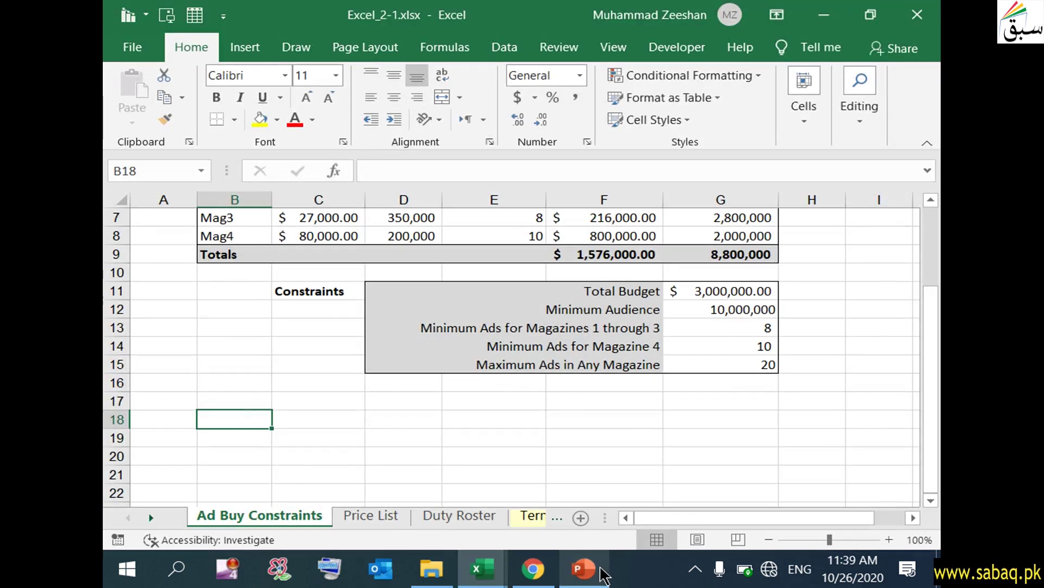
# - Copy the magazine table in cells B4:G9, including its header and Totals rows
pyautogui.scroll(2, 268, 417)
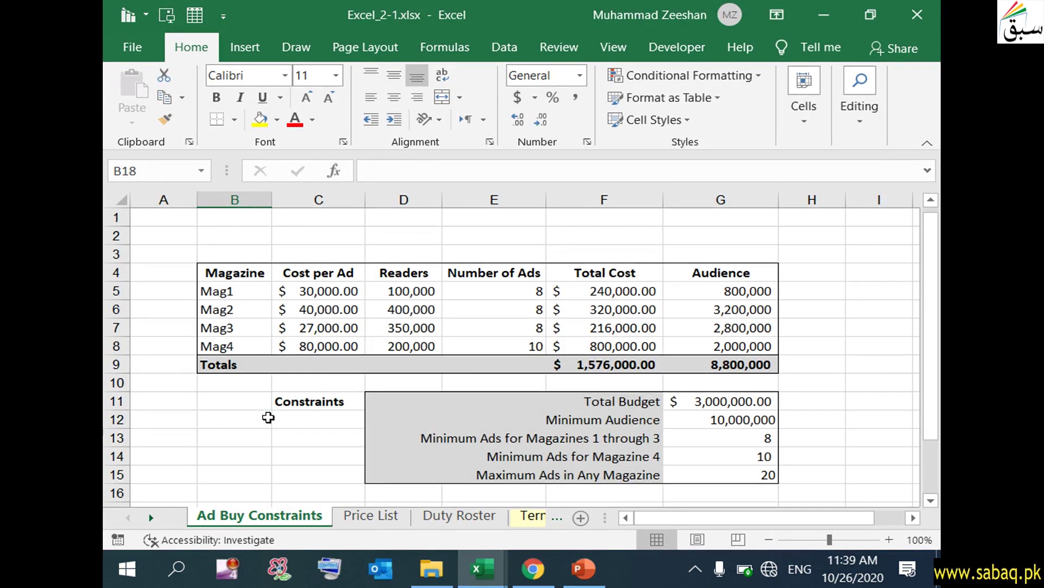
pyautogui.click(241, 272)
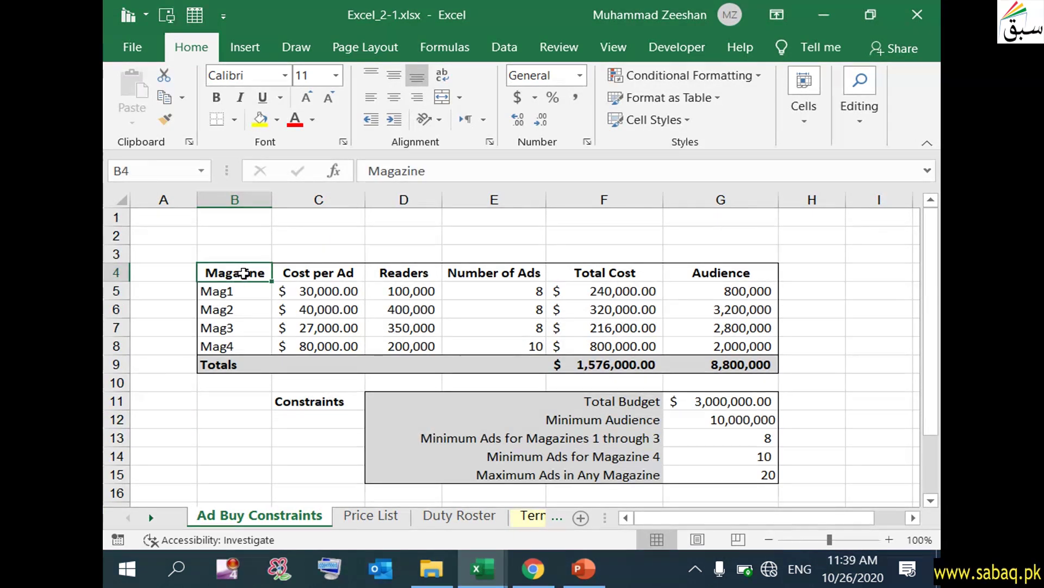
pyautogui.moveTo(269, 272); pyautogui.dragTo(717, 366)
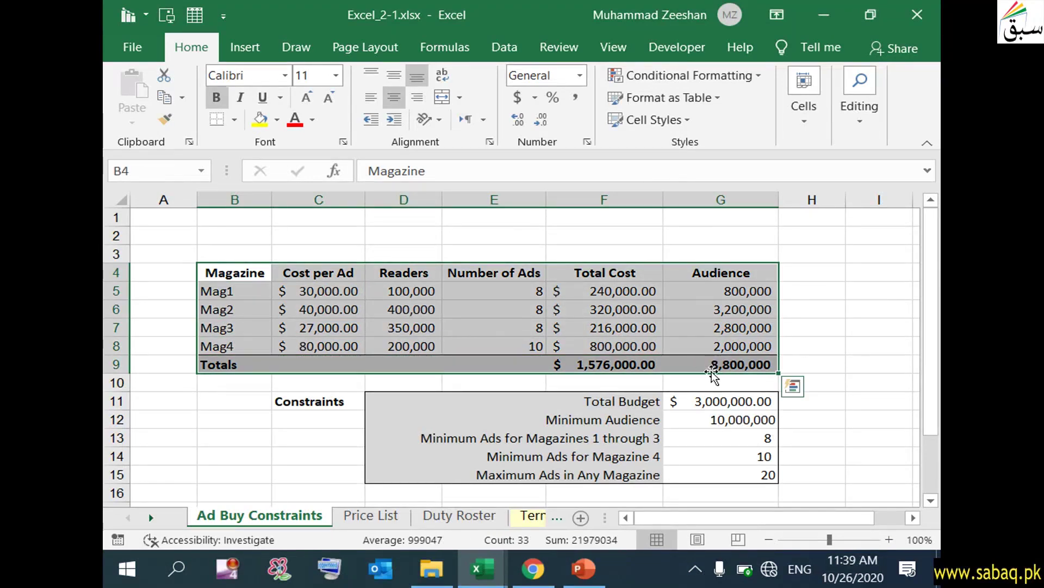
pyautogui.rightClick(249, 271)
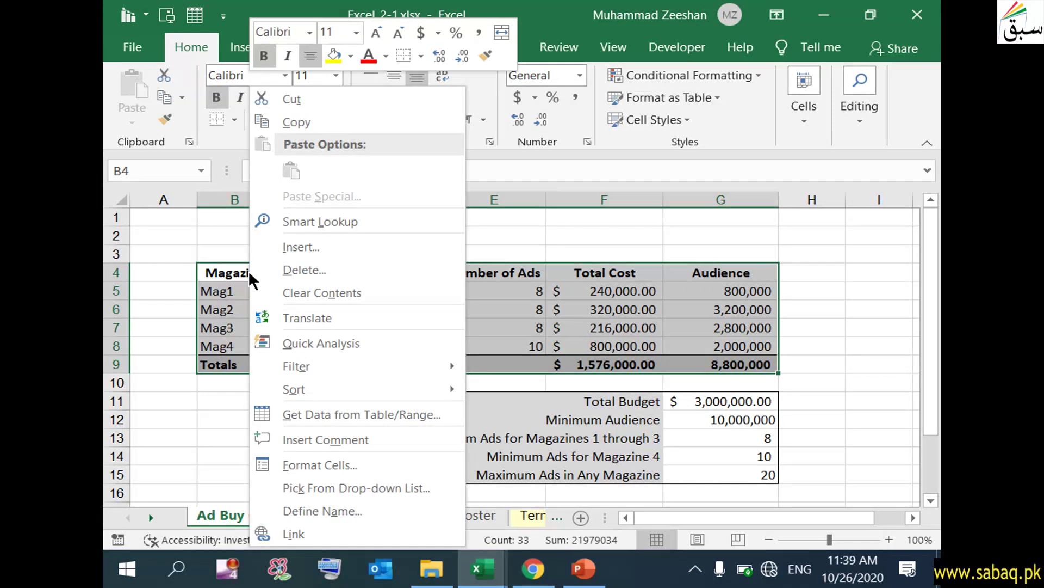
pyautogui.click(298, 123)
# - Select cell B18 and preview the available paste options for the copied table
pyautogui.scroll(-3, 244, 387)
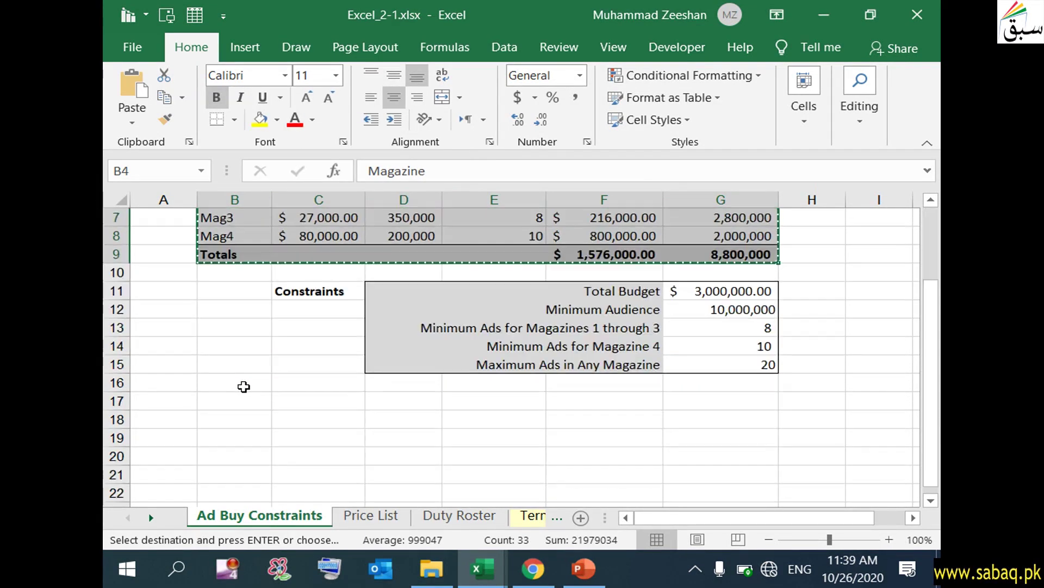
pyautogui.scroll(-1, 244, 387)
pyautogui.click(235, 326)
pyautogui.click(237, 345)
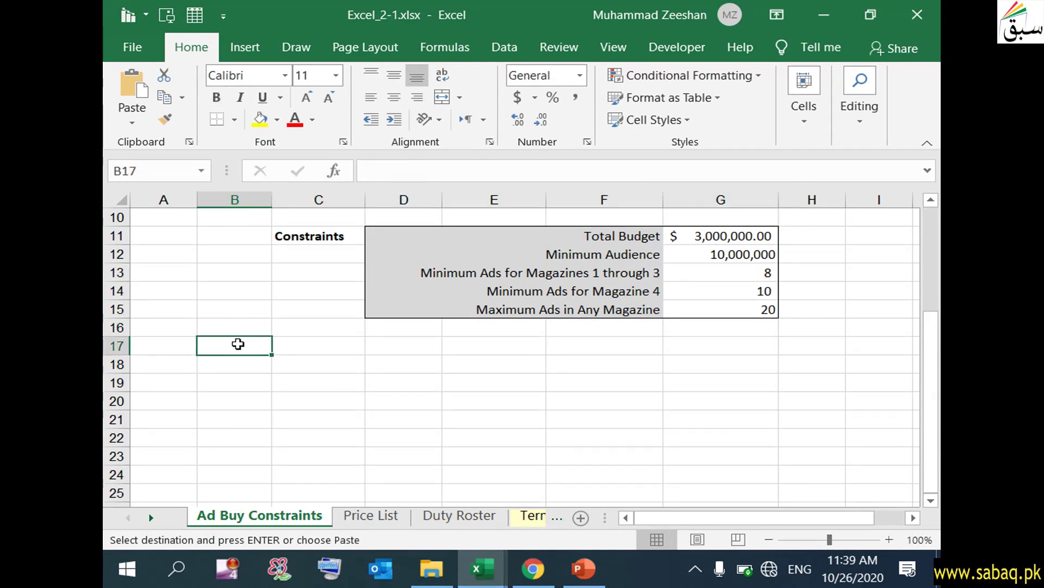
pyautogui.click(244, 361)
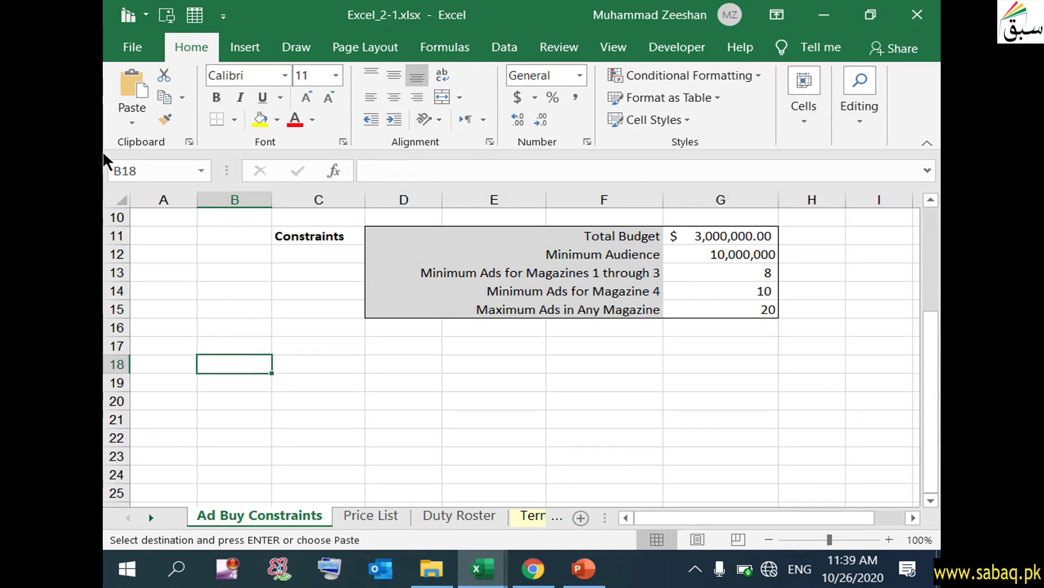
pyautogui.rightClick(249, 363)
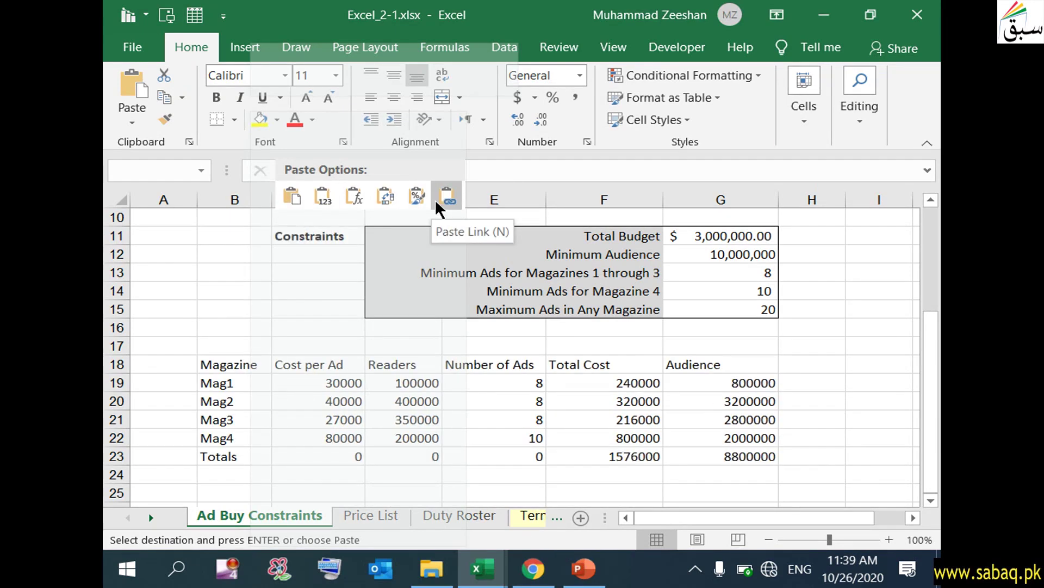
pyautogui.press('Escape')
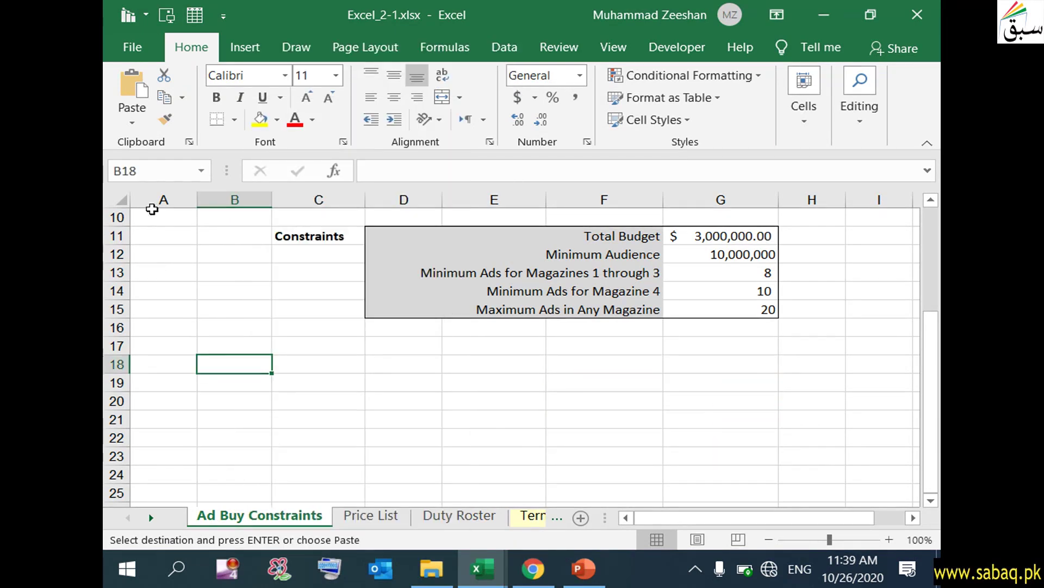
pyautogui.click(137, 119)
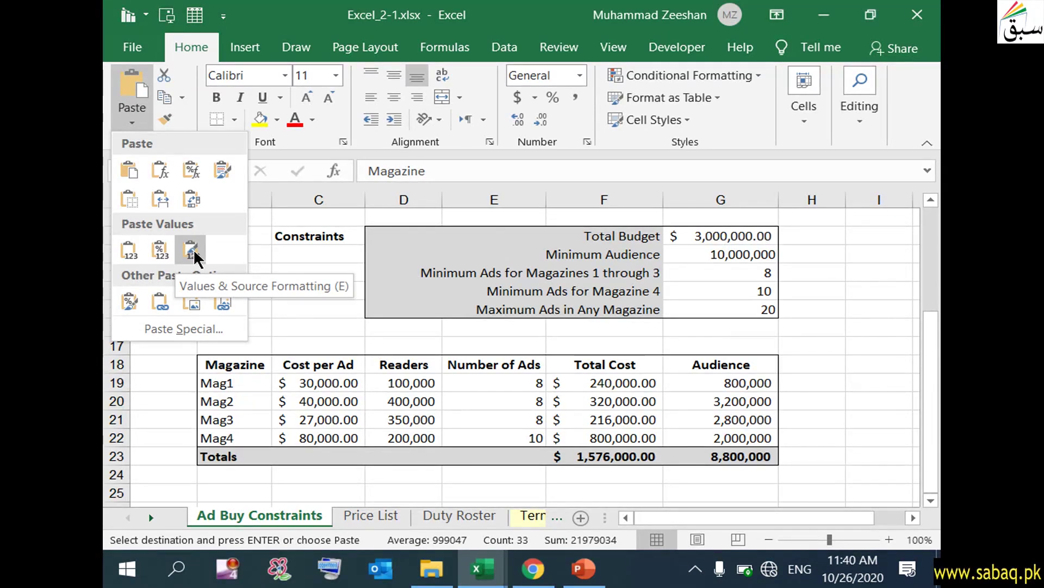
# - Recheck Task 1 in PowerPoint and paste the copied table at B18 in Excel using Values & Source Formatting
pyautogui.click(584, 580)
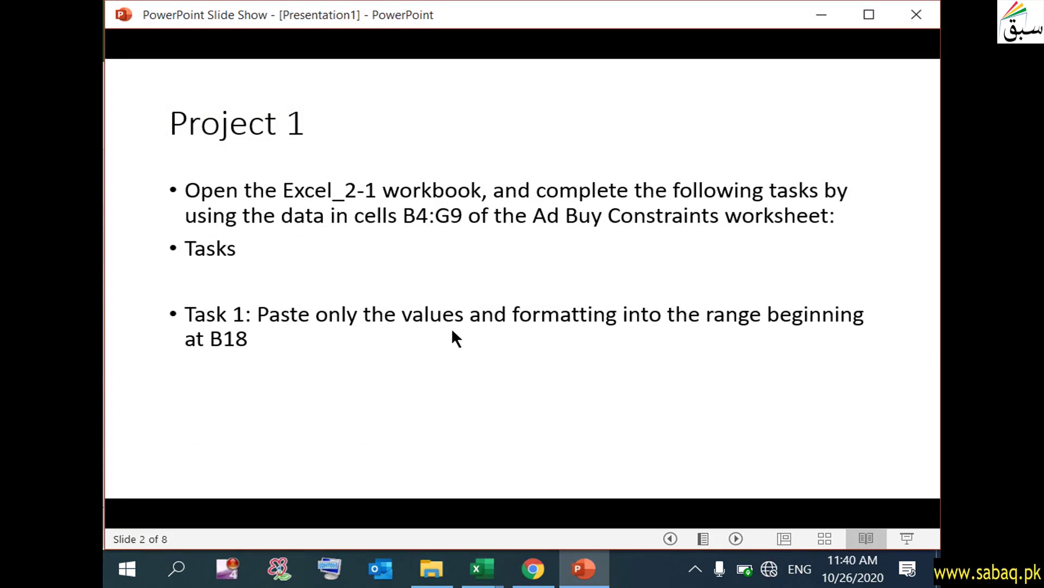
pyautogui.click(604, 577)
pyautogui.click(130, 119)
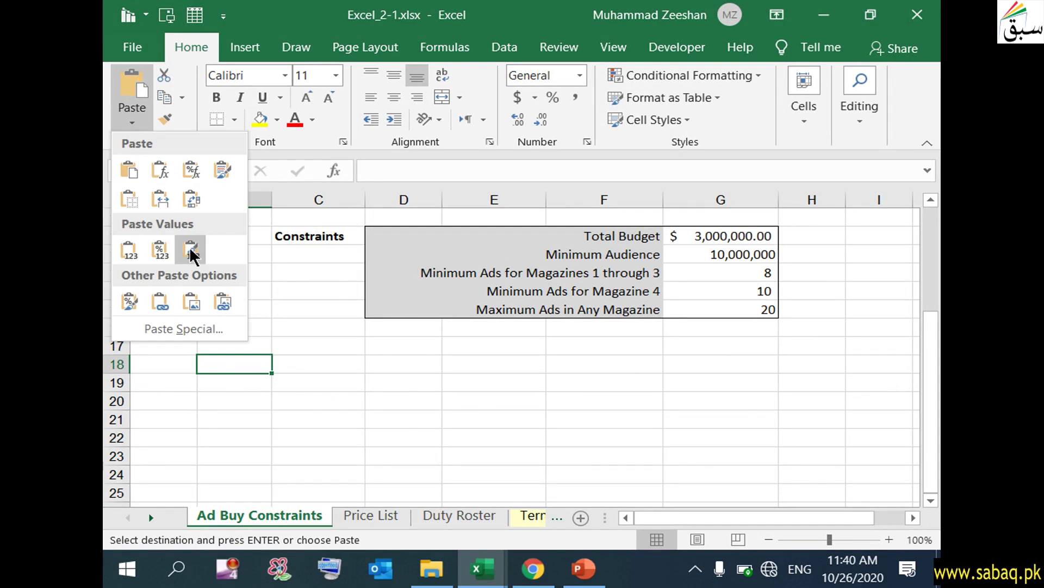
pyautogui.click(194, 250)
pyautogui.click(373, 419)
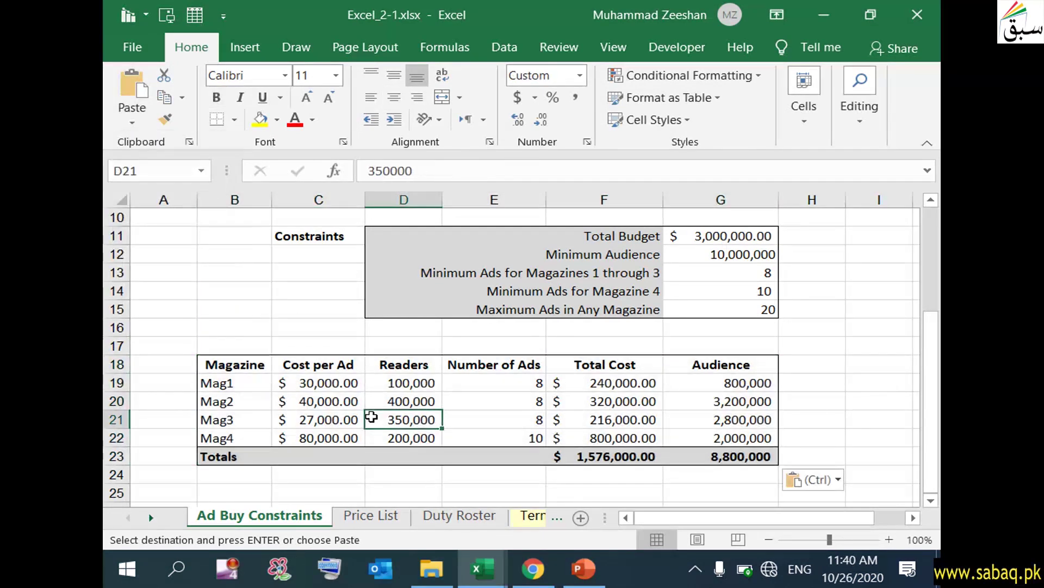
# - End copy mode and compare the original table in B4:G9 with the pasted copy starting at B18
pyautogui.scroll(3, 285, 376)
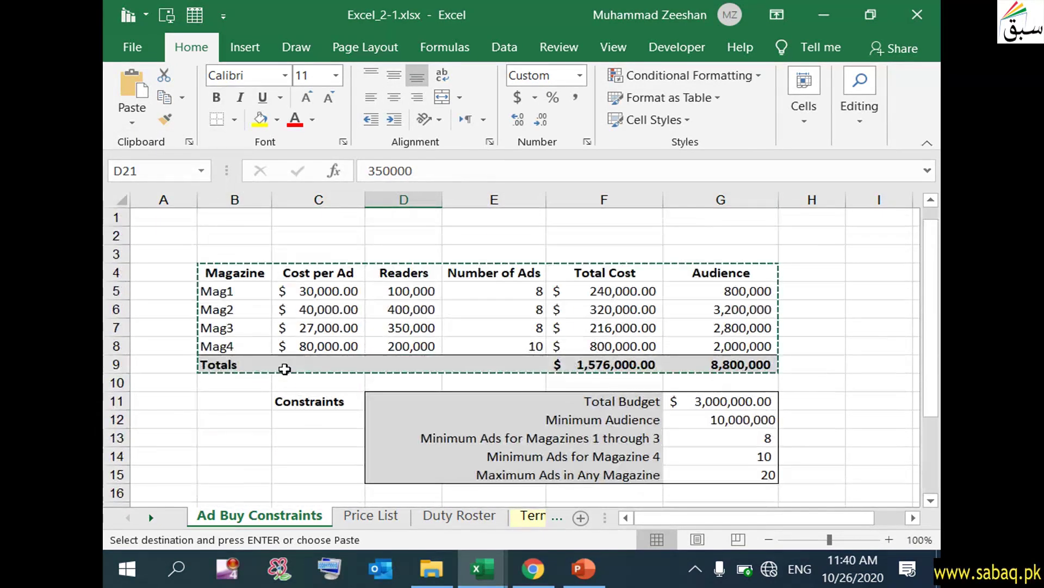
pyautogui.click(288, 313)
pyautogui.click(261, 268)
pyautogui.press('Escape')
pyautogui.click(261, 297)
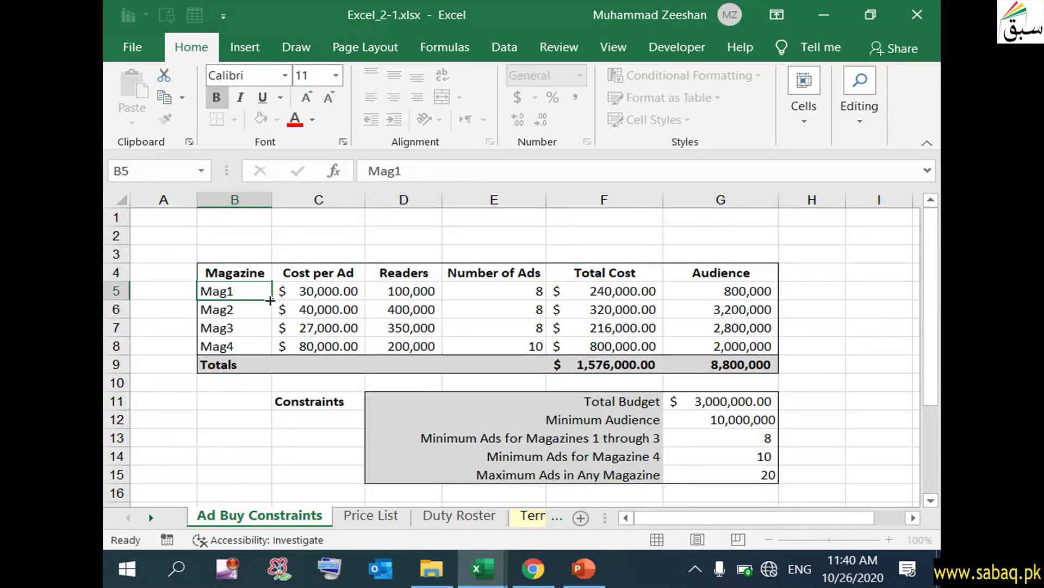
pyautogui.click(263, 419)
pyautogui.scroll(-2, 263, 419)
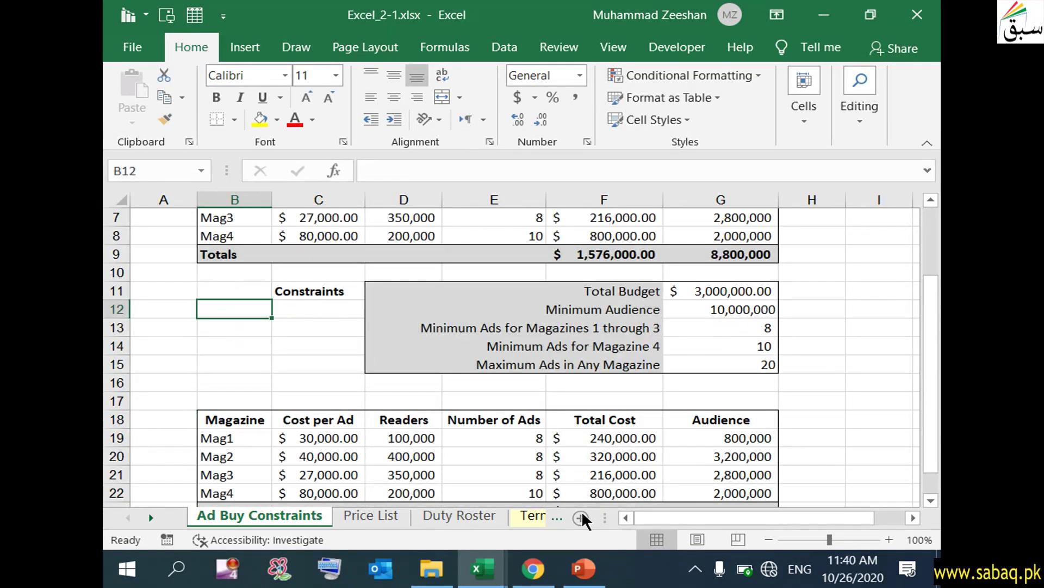
# - Switch to PowerPoint, reveal and read Task 2 on the Project 1 slide, and return to the Excel workbook
pyautogui.click(596, 571)
pyautogui.click(466, 443)
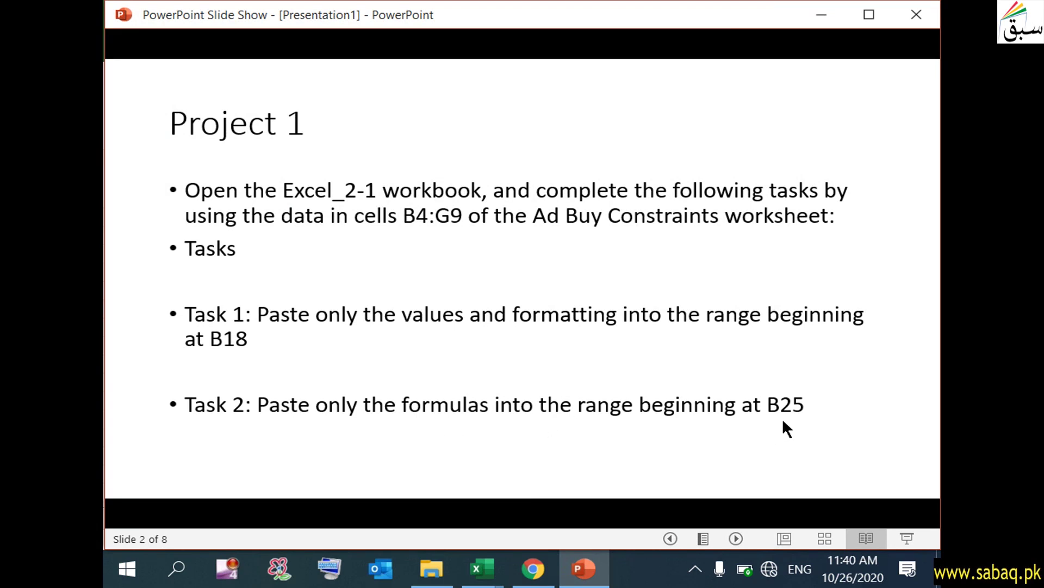
pyautogui.click(583, 568)
# - Try to copy the magazine table in B4:G9 and paste it starting at cell B25
pyautogui.scroll(2, 509, 424)
pyautogui.moveTo(261, 275); pyautogui.dragTo(758, 362)
pyautogui.rightClick(247, 266)
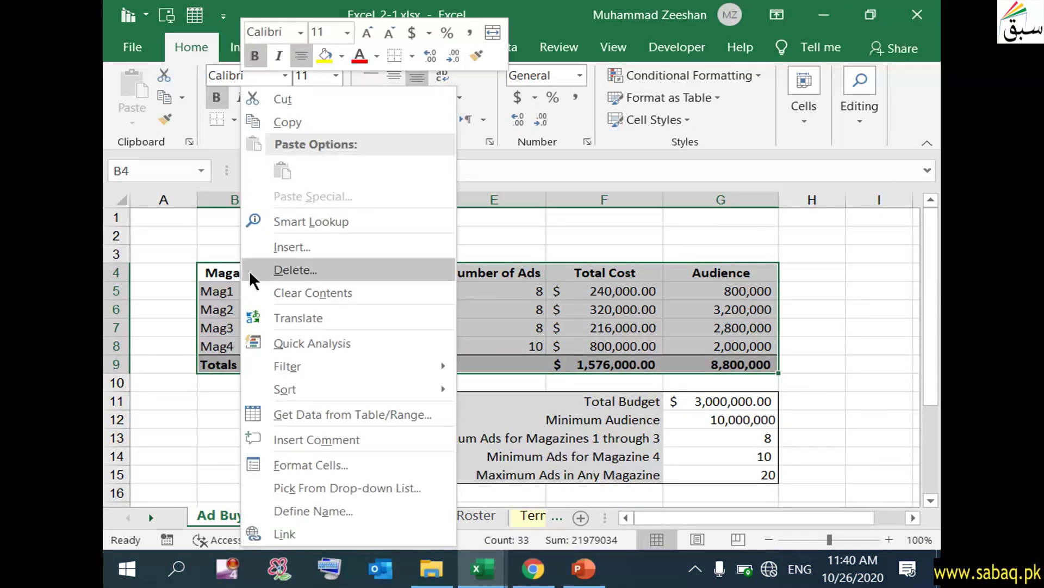
pyautogui.click(300, 127)
pyautogui.scroll(-3, 294, 403)
pyautogui.scroll(-2, 293, 403)
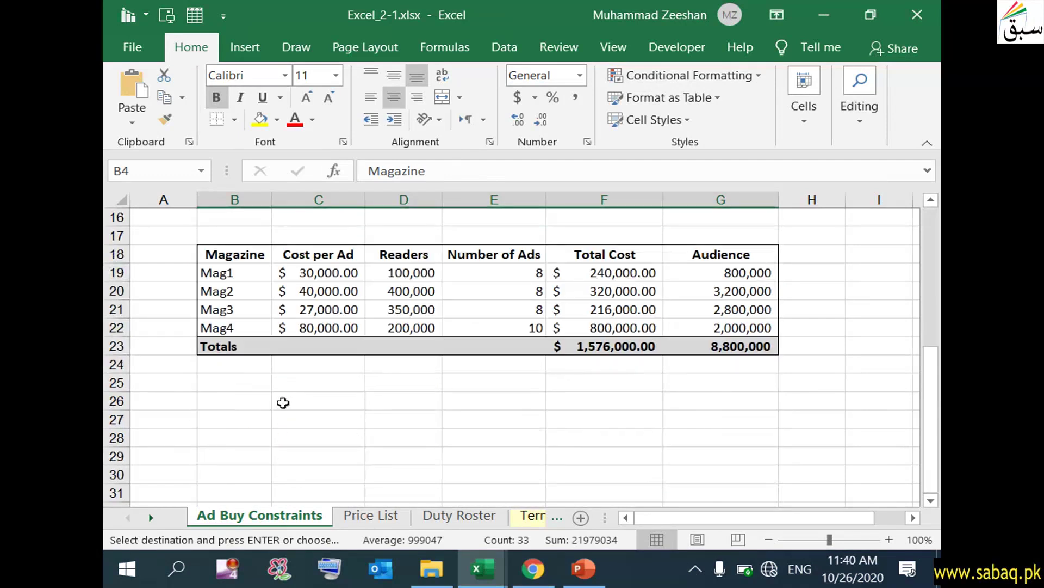
pyautogui.click(234, 383)
pyautogui.press('Return')
pyautogui.click(240, 383)
pyautogui.rightClick(241, 384)
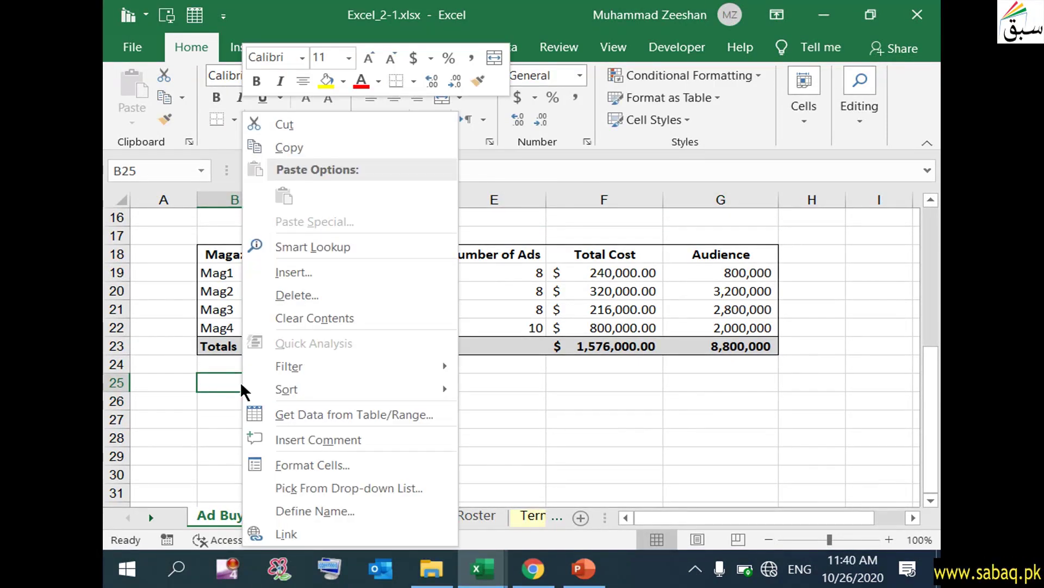
pyautogui.click(231, 387)
# - Copy the magazine table in B4:G9 and paste only its formulas into the range beginning at B25
pyautogui.scroll(5, 237, 390)
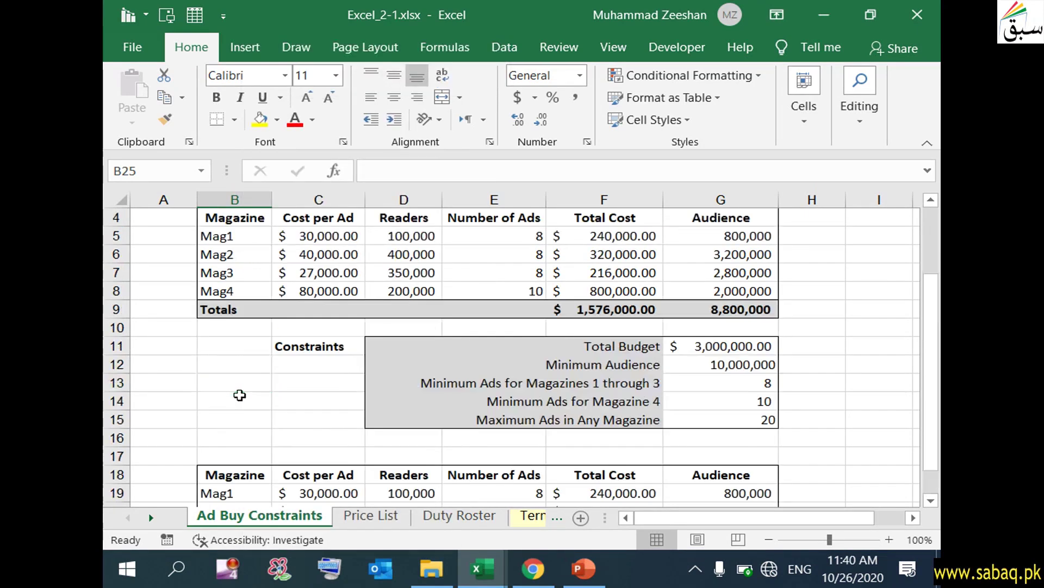
pyautogui.moveTo(245, 275); pyautogui.dragTo(773, 364)
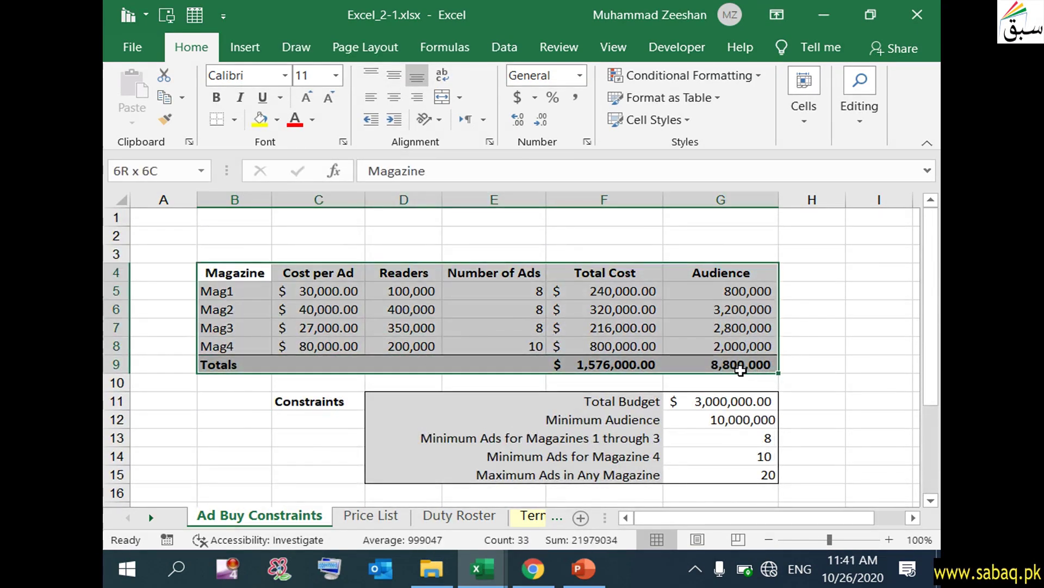
pyautogui.rightClick(238, 278)
pyautogui.click(305, 122)
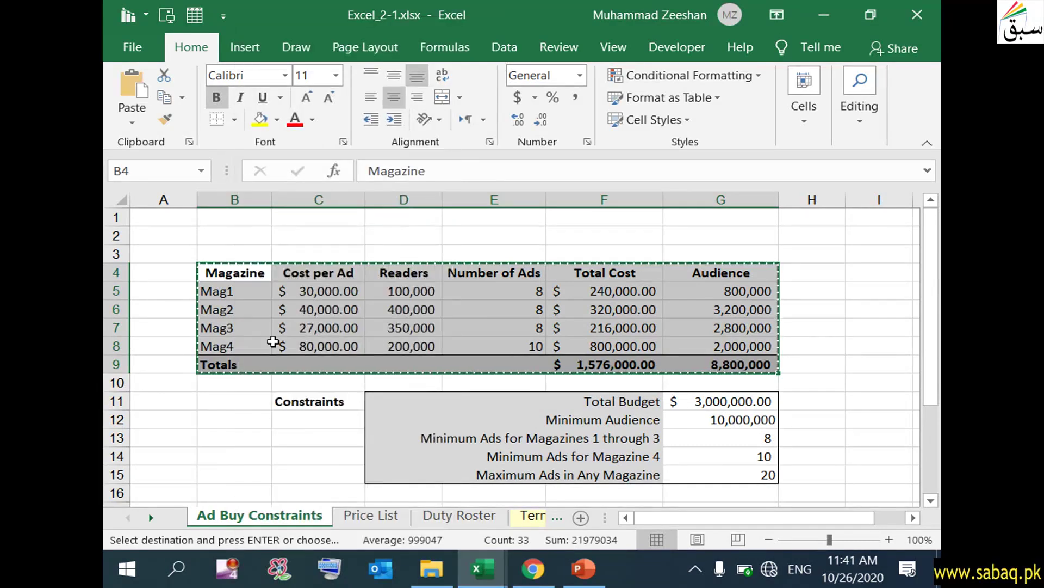
pyautogui.scroll(-5, 228, 403)
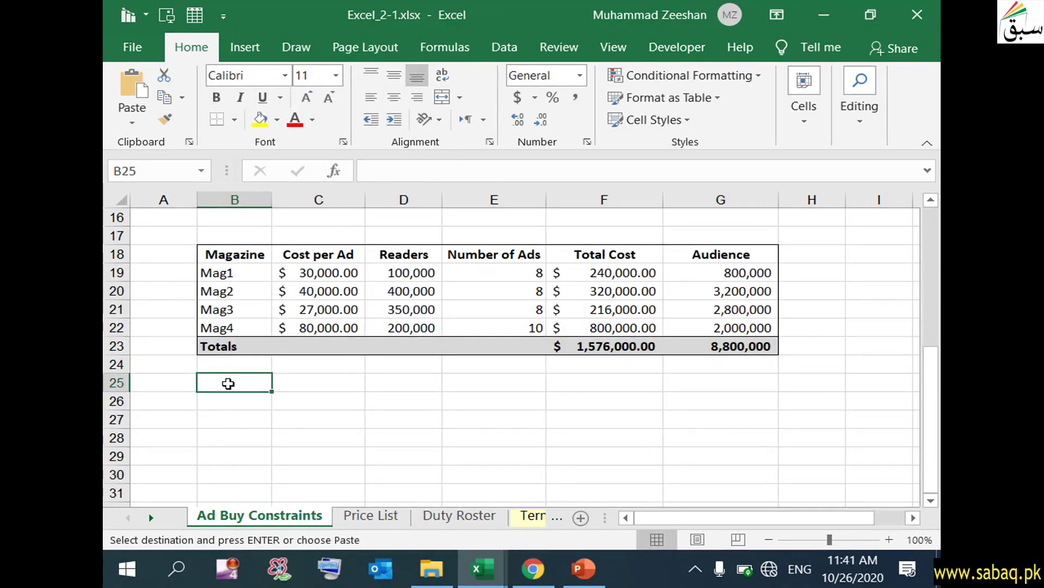
pyautogui.rightClick(228, 385)
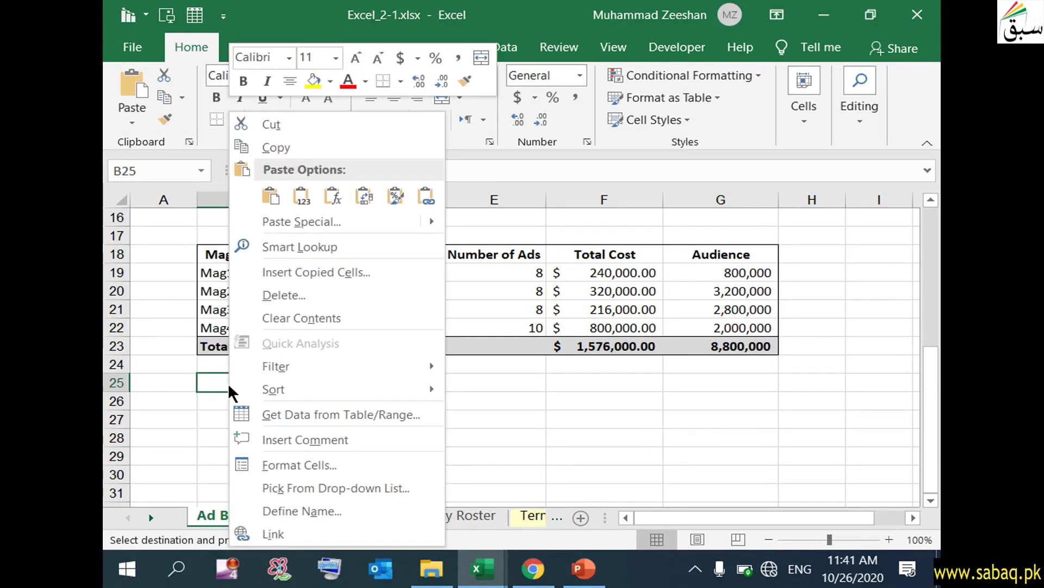
pyautogui.click(333, 197)
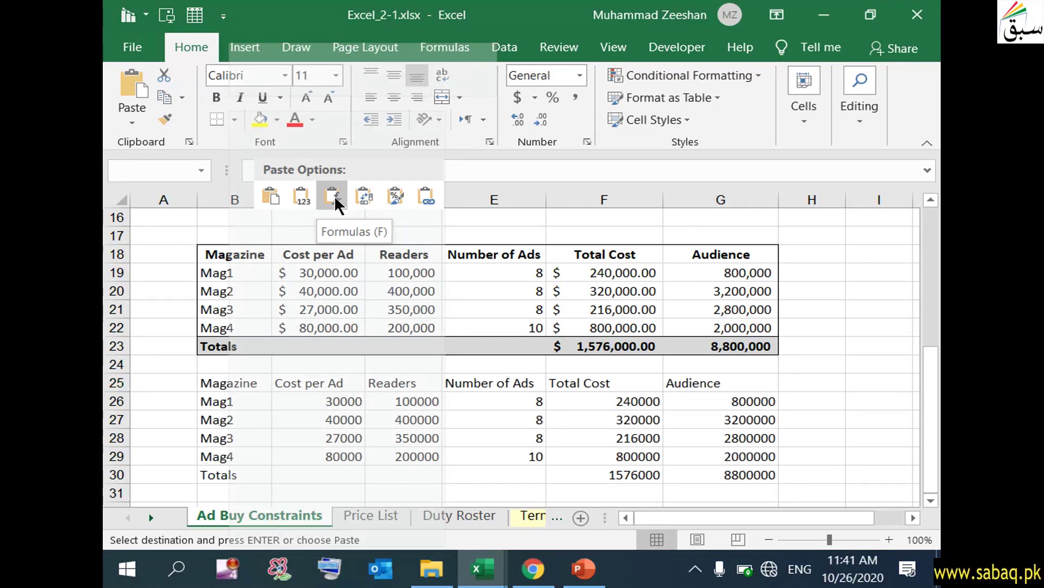
# - End copy mode and inspect the pasted Total Cost formula in cell F27 against the original table
pyautogui.click(557, 441)
pyautogui.scroll(-1, 563, 479)
pyautogui.scroll(6, 563, 478)
pyautogui.click(523, 303)
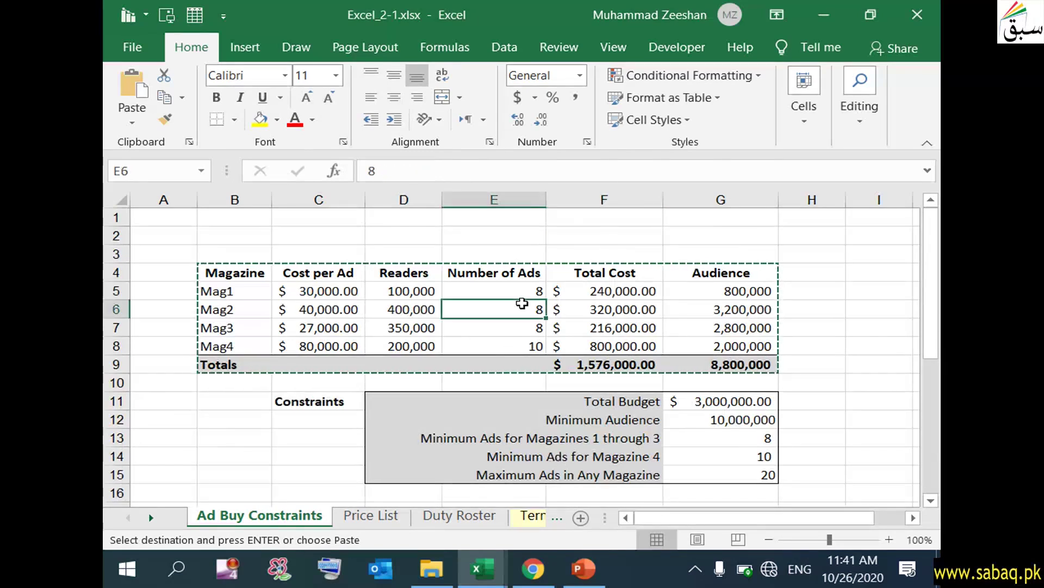
pyautogui.press('Escape')
pyautogui.click(506, 347)
pyautogui.scroll(-5, 509, 348)
pyautogui.scroll(-2, 615, 311)
pyautogui.click(601, 309)
pyautogui.doubleClick(605, 309)
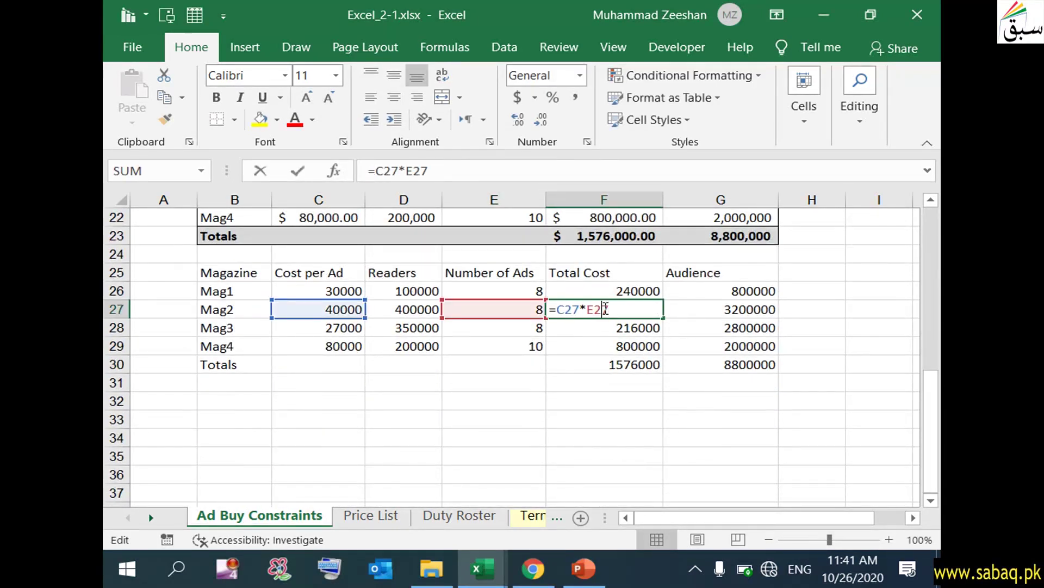
pyautogui.click(583, 417)
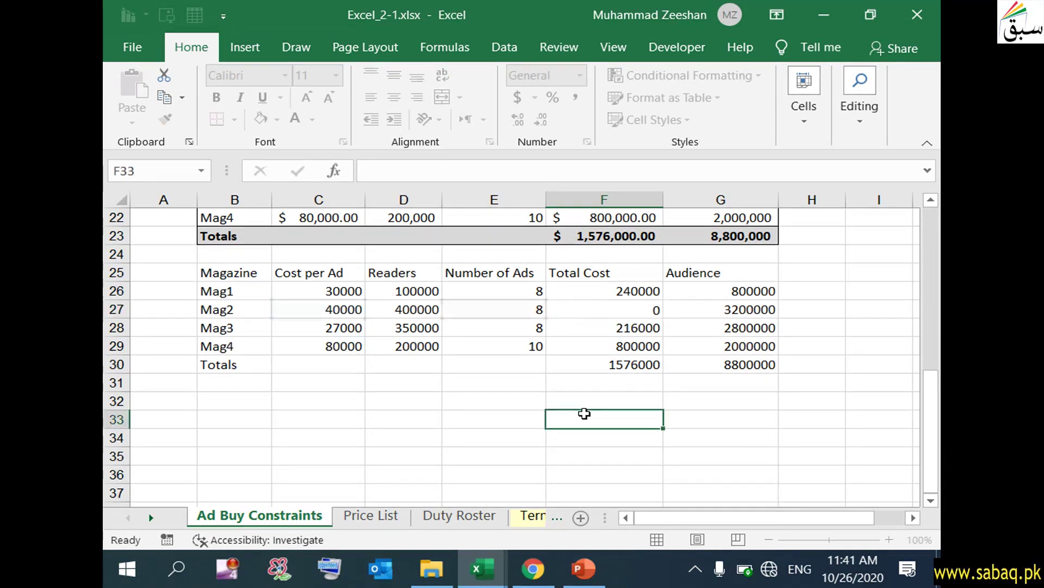
# - Compare the original Total Cost formula in F6 with the pasted formula in F28
pyautogui.scroll(5, 581, 418)
pyautogui.scroll(2, 581, 418)
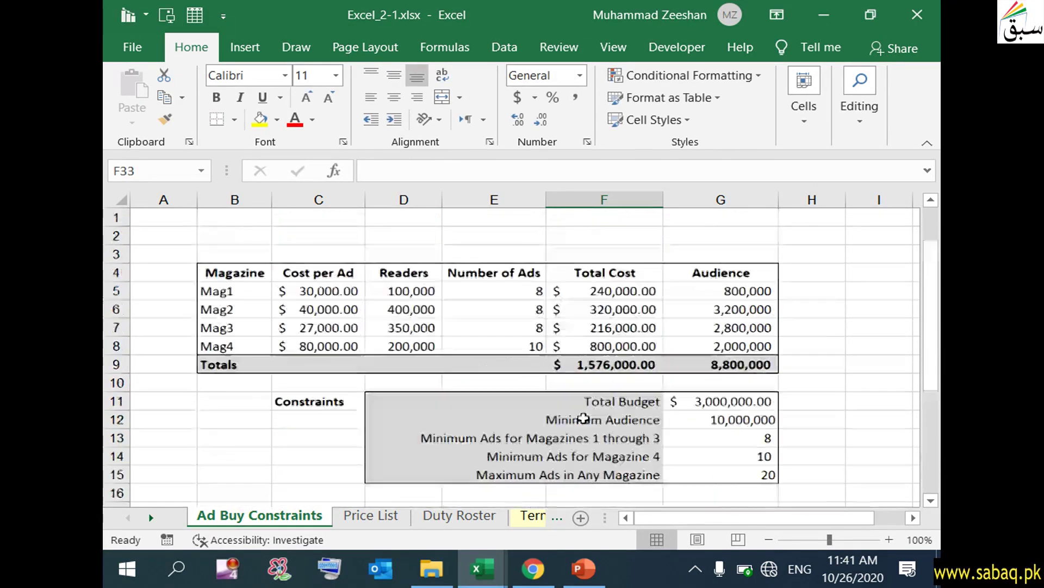
pyautogui.click(612, 306)
pyautogui.scroll(-3, 629, 416)
pyautogui.scroll(-3, 629, 416)
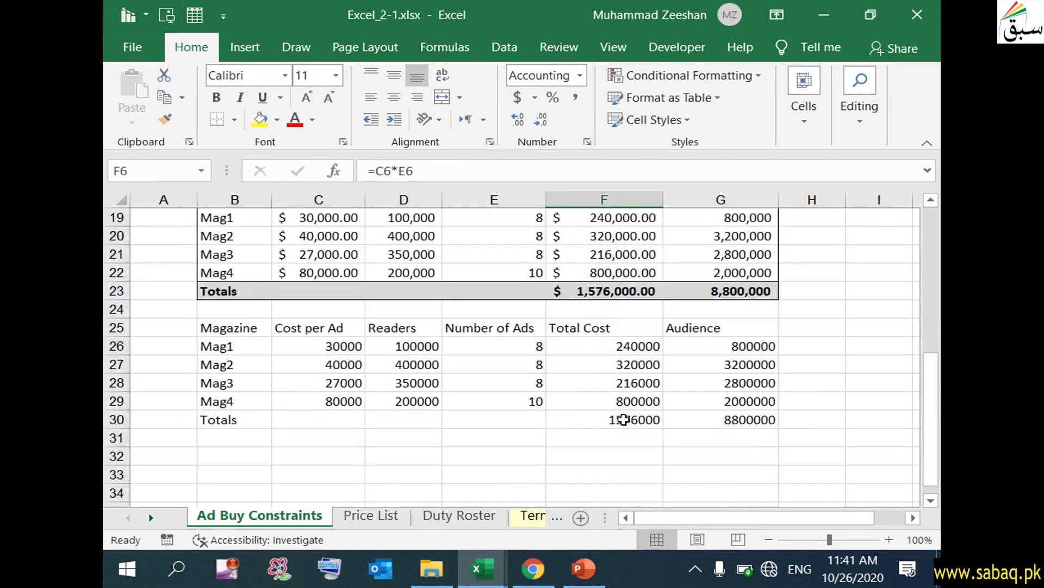
pyautogui.click(613, 381)
pyautogui.scroll(-3, 614, 381)
# - Switch to PowerPoint, reveal and read Task 3 on the next Project 1 slide, and return to the Excel workbook
pyautogui.click(584, 568)
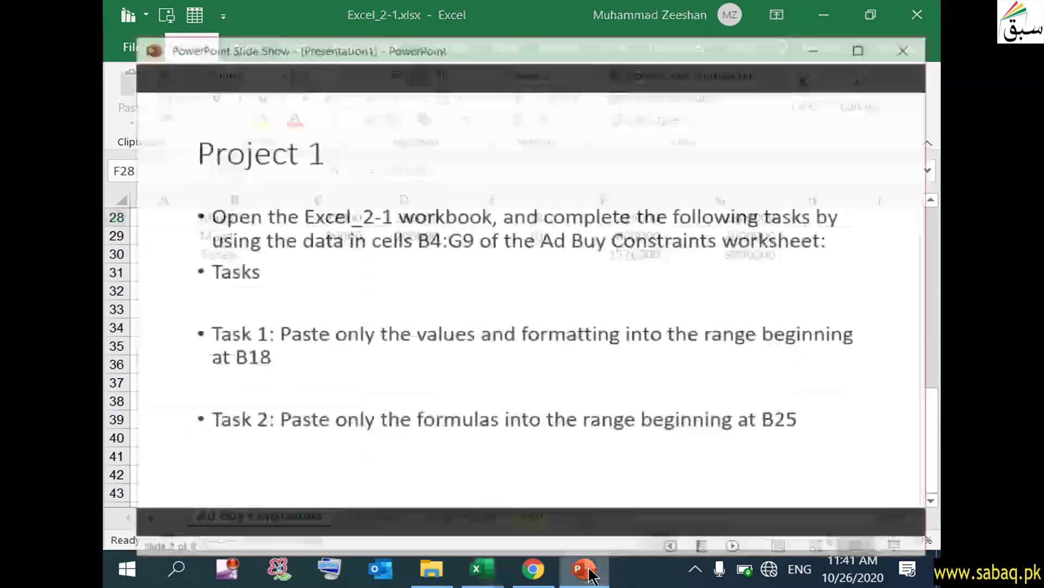
pyautogui.click(488, 458)
pyautogui.click(487, 454)
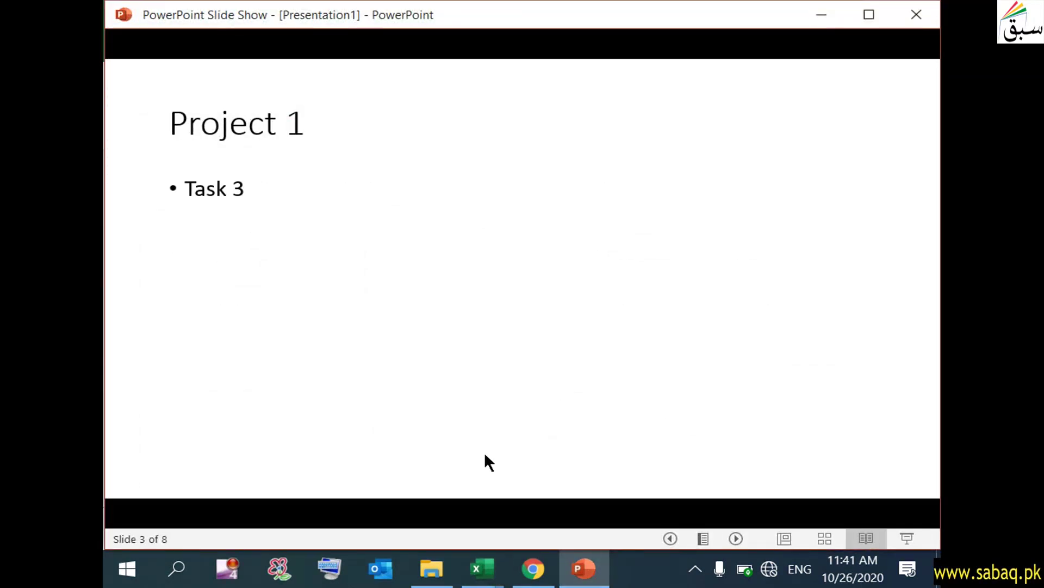
pyautogui.click(429, 400)
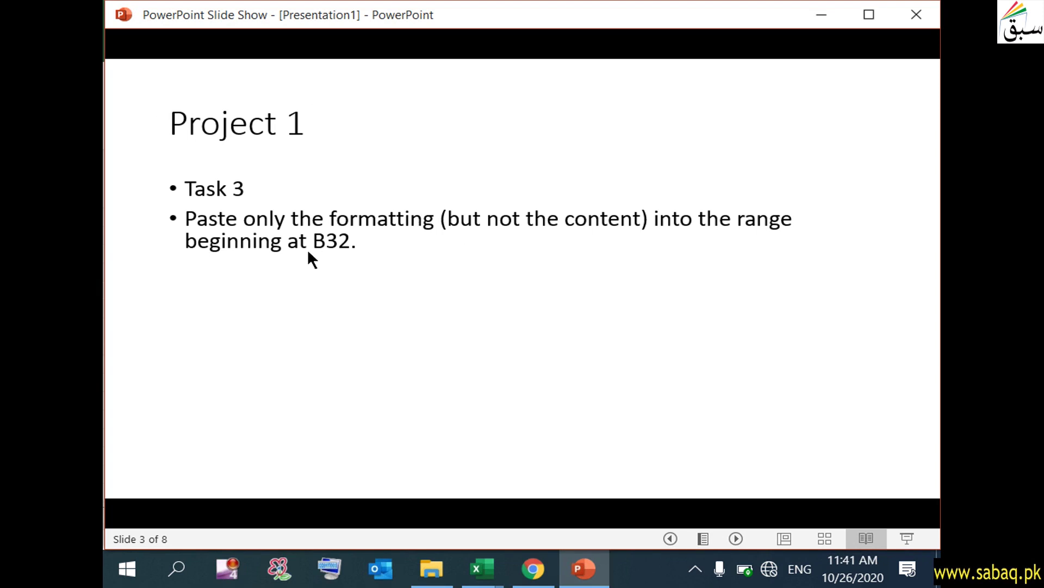
pyautogui.click(584, 568)
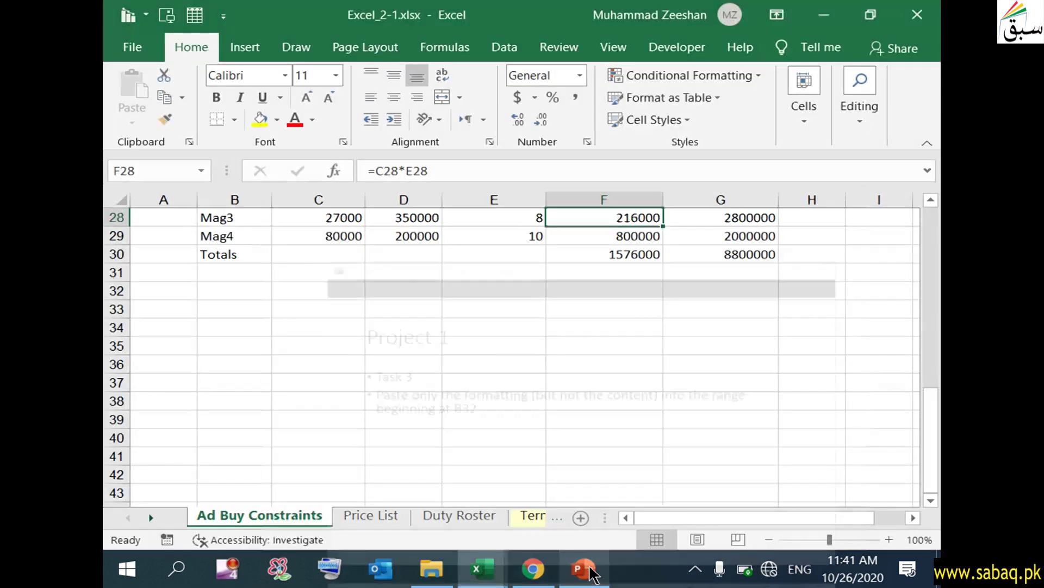
# - Copy the magazine table in B4:G9 and paste only its formatting into the range beginning at B32
pyautogui.click(222, 290)
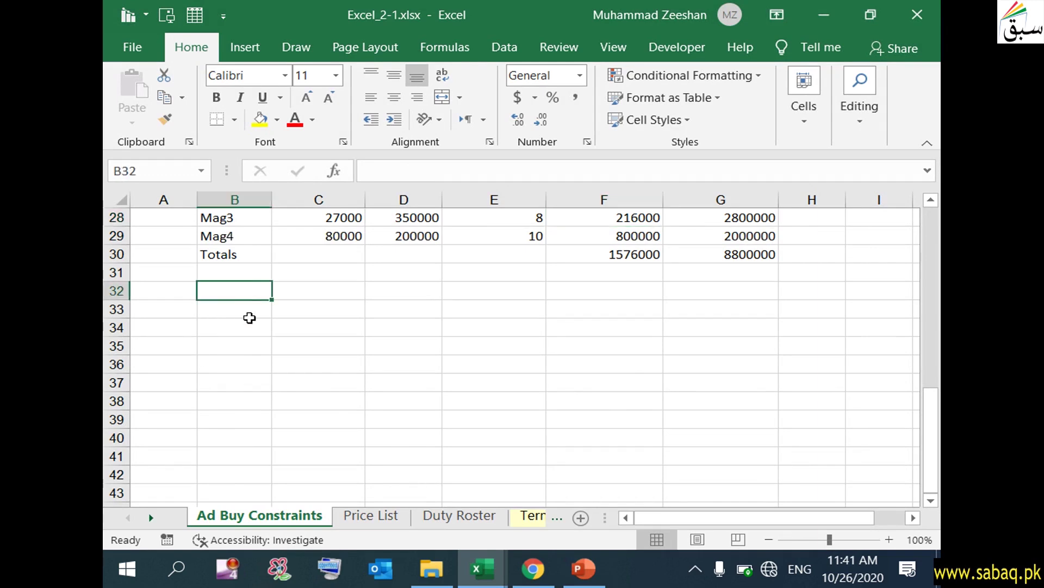
pyautogui.scroll(9, 249, 315)
pyautogui.moveTo(239, 264); pyautogui.dragTo(671, 361)
pyautogui.rightClick(249, 248)
pyautogui.click(285, 117)
pyautogui.scroll(-7, 275, 351)
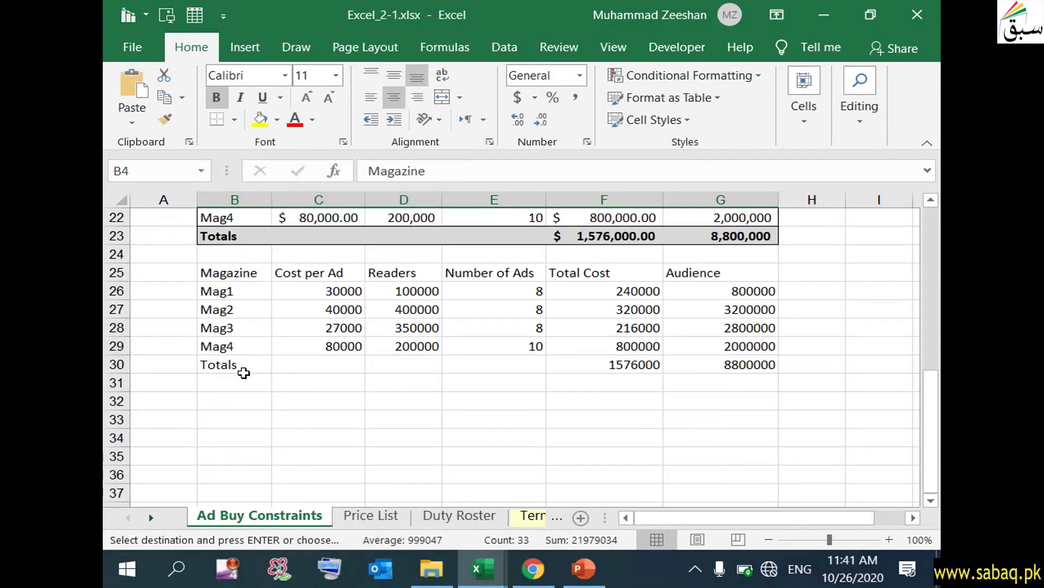
pyautogui.scroll(-1, 238, 384)
pyautogui.click(233, 347)
pyautogui.rightClick(233, 347)
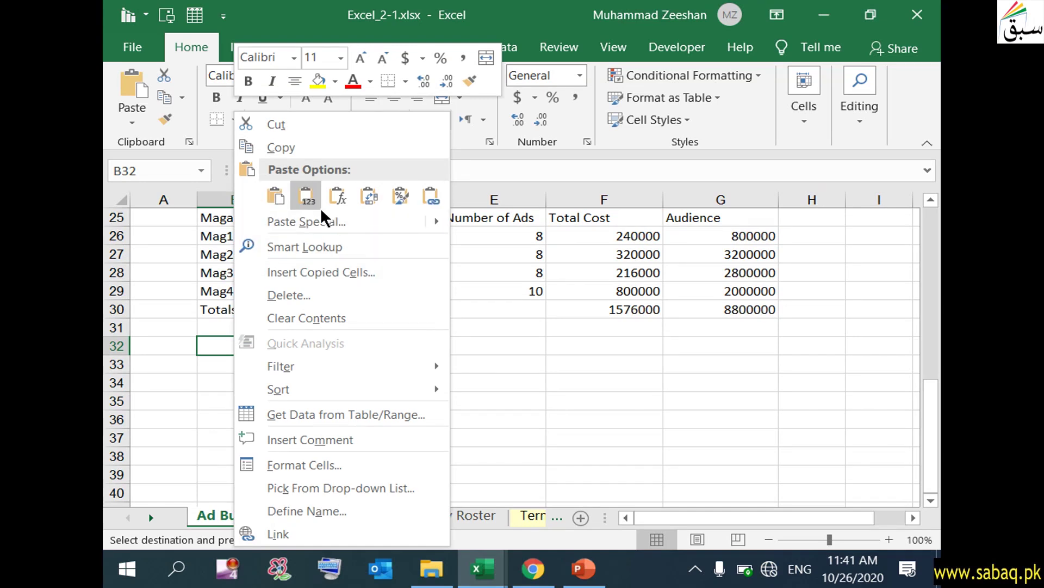
pyautogui.click(307, 197)
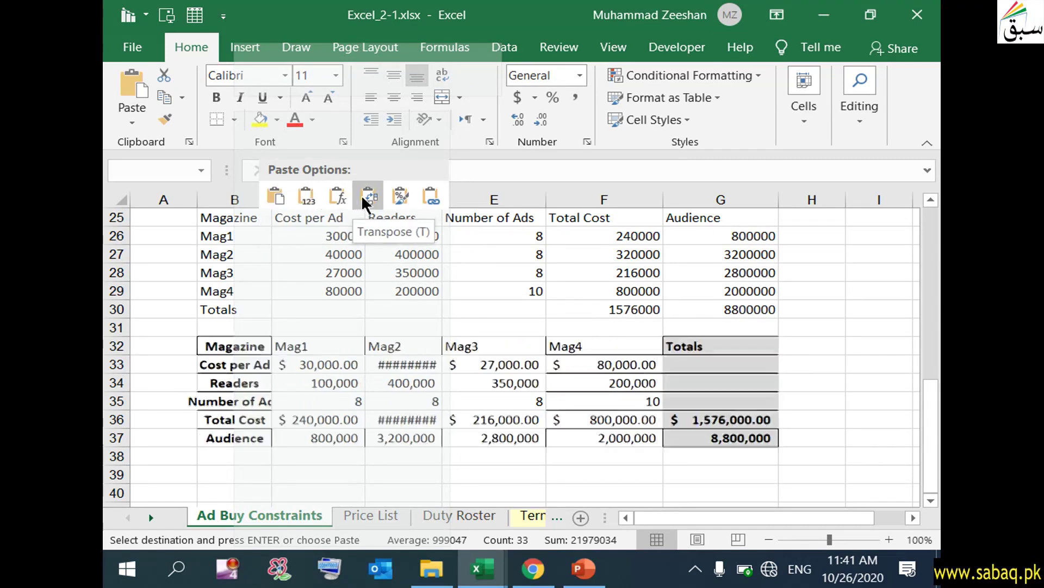
pyautogui.click(400, 199)
# - Compare the original table's heading formatting in row 4 with the formatting-only copy starting at B32
pyautogui.click(425, 351)
pyautogui.scroll(8, 410, 396)
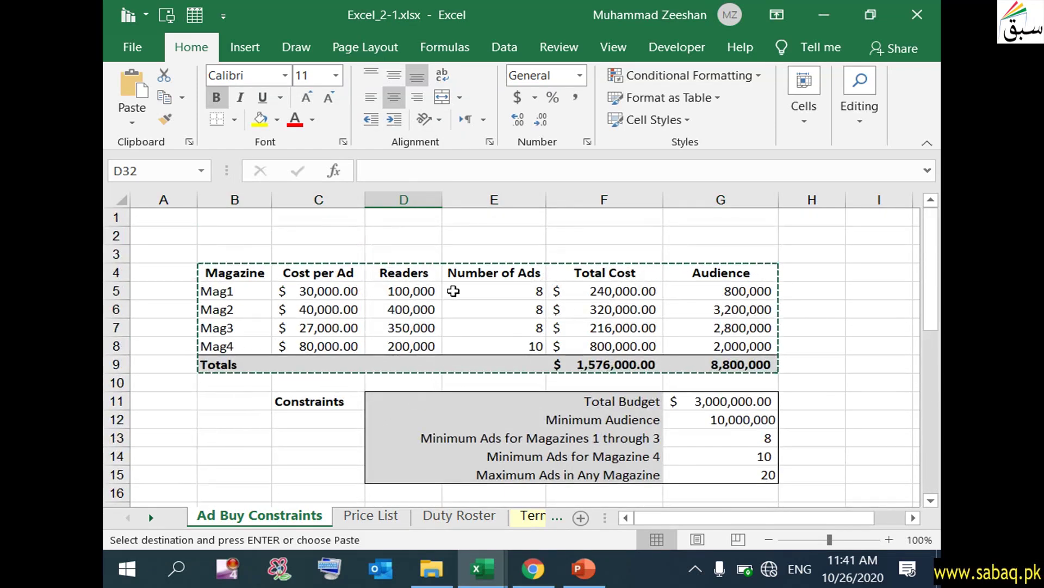
pyautogui.click(491, 273)
pyautogui.scroll(-7, 455, 359)
pyautogui.scroll(-1, 452, 358)
# - Enter the test text "hgh" in E32 to compare its formatting with the original headings, and erase it again
pyautogui.click(472, 348)
pyautogui.doubleClick(491, 346)
pyautogui.write('hgh')
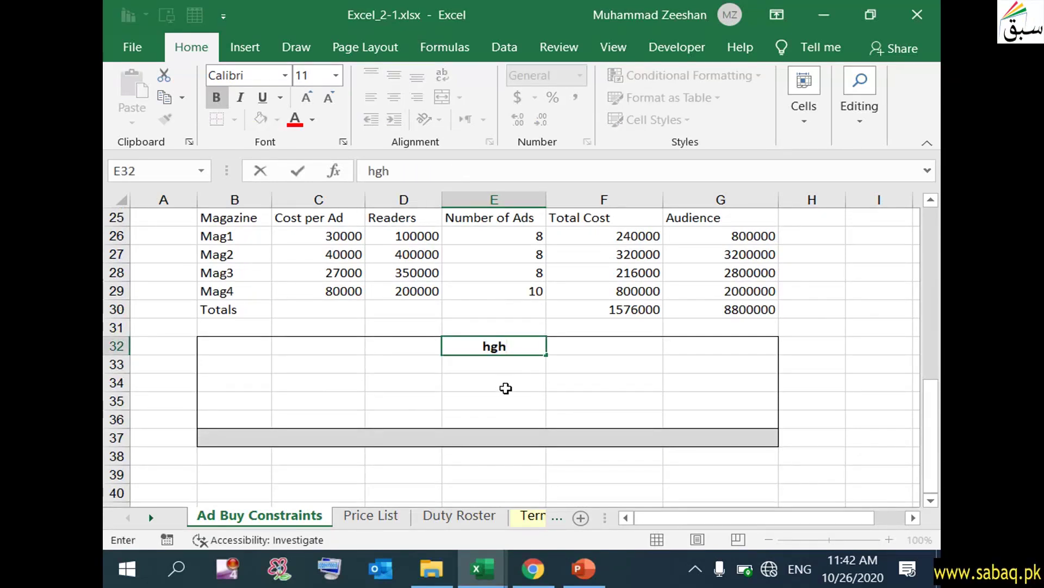
pyautogui.scroll(8, 506, 388)
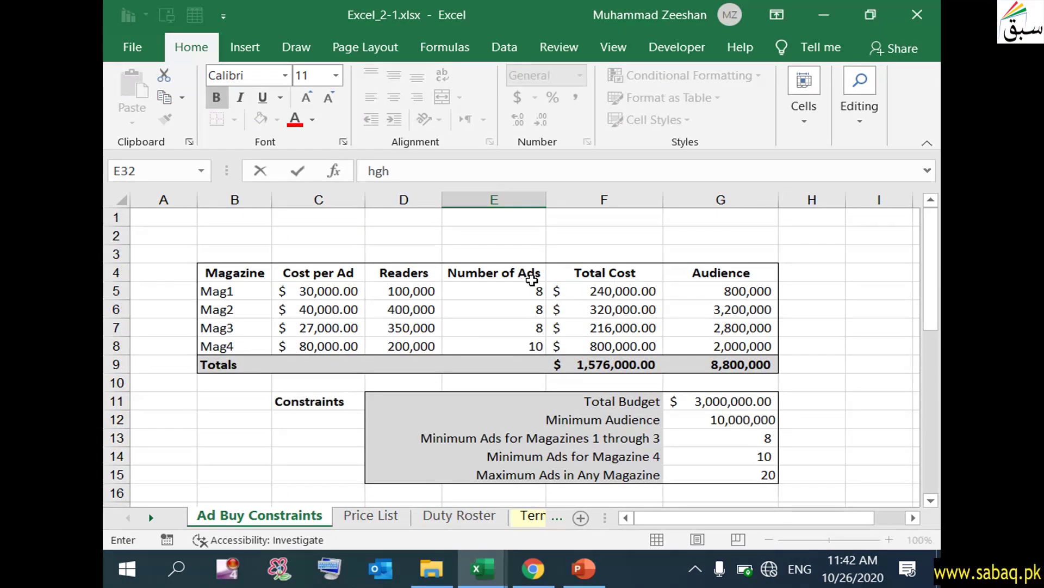
pyautogui.scroll(-10, 528, 296)
pyautogui.press('BackSpace')
pyautogui.press('BackSpace')
pyautogui.press('BackSpace')
pyautogui.click(567, 252)
pyautogui.doubleClick(534, 256)
pyautogui.click(438, 401)
# - Switch to PowerPoint, reveal and read Task 4, and return to the beginning of the Ad Buy Constraints worksheet
pyautogui.click(584, 568)
pyautogui.click(488, 427)
pyautogui.click(488, 427)
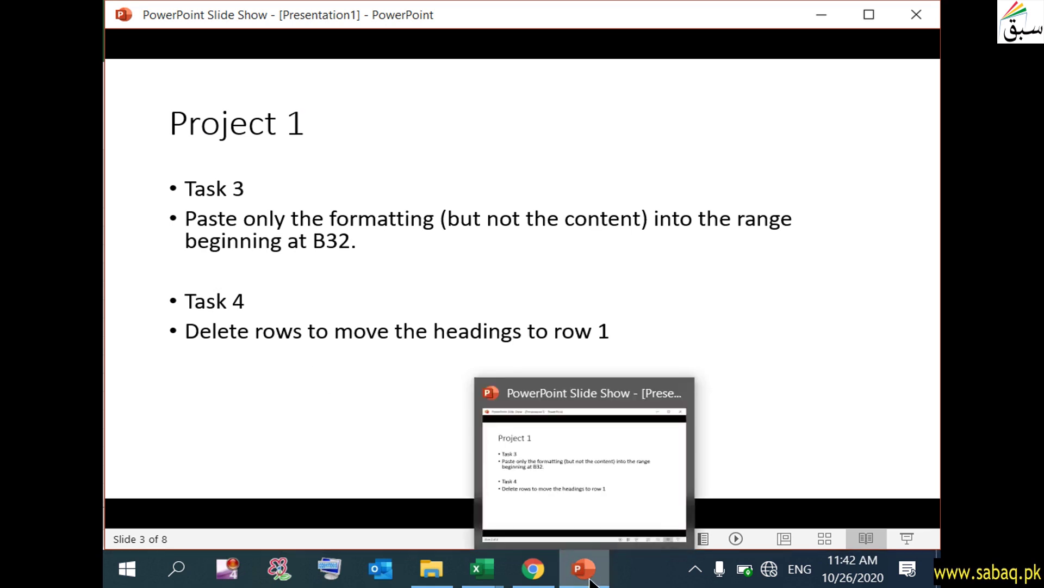
pyautogui.click(482, 569)
pyautogui.moveTo(930, 443); pyautogui.dragTo(929, 217)
pyautogui.click(147, 311)
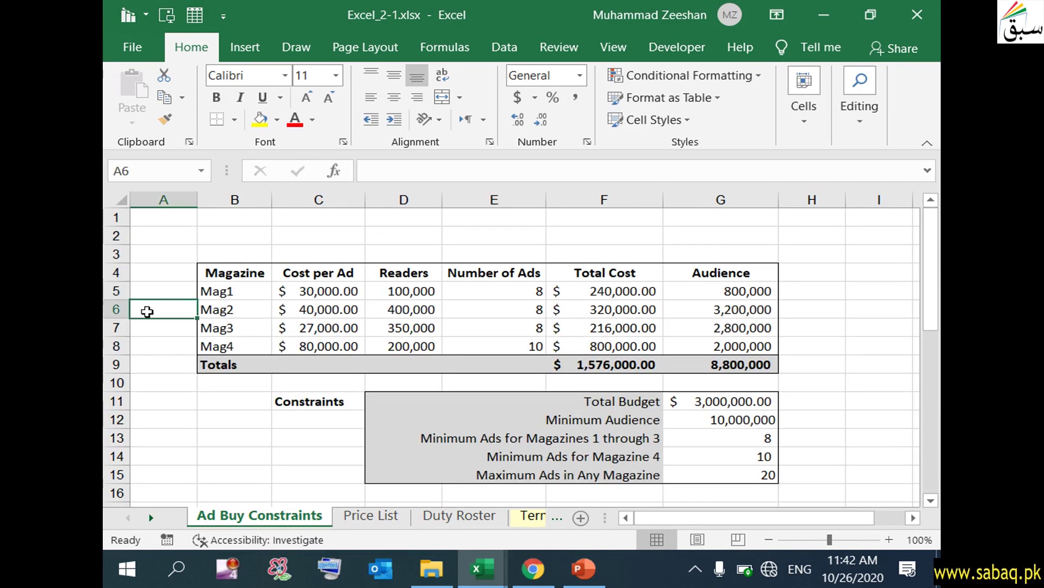
# - Recheck Task 4 in PowerPoint and locate the table headings in B4:G4 of the Excel worksheet
pyautogui.click(593, 574)
pyautogui.click(592, 574)
pyautogui.moveTo(234, 273); pyautogui.dragTo(741, 264)
pyautogui.click(166, 270)
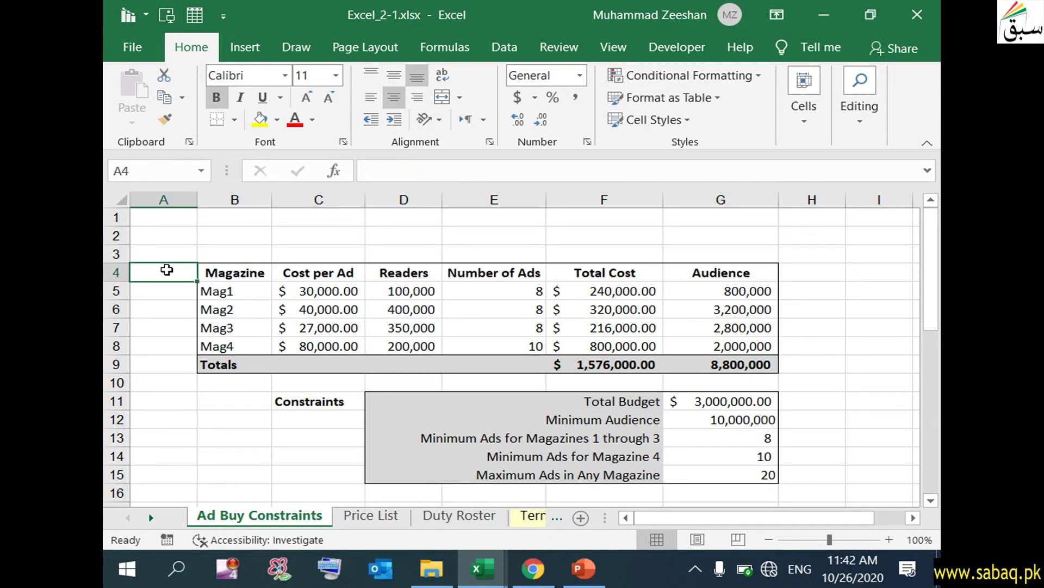
pyautogui.click(583, 568)
pyautogui.click(583, 568)
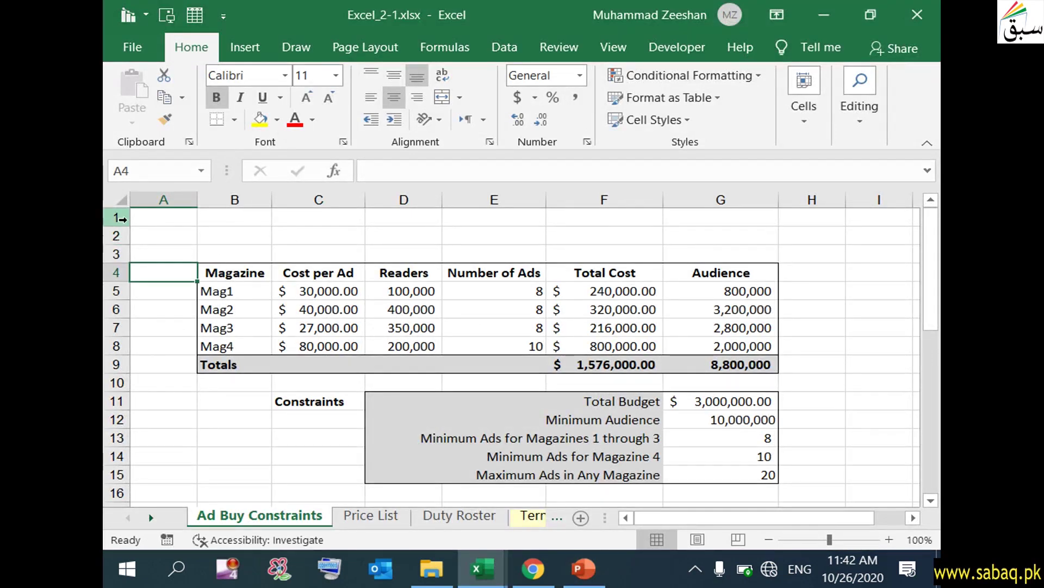
# - Delete the empty rows 2 and 3 and the empty row 1 to move the table headings to row 1
pyautogui.moveTo(116, 234); pyautogui.dragTo(117, 252)
pyautogui.click(810, 122)
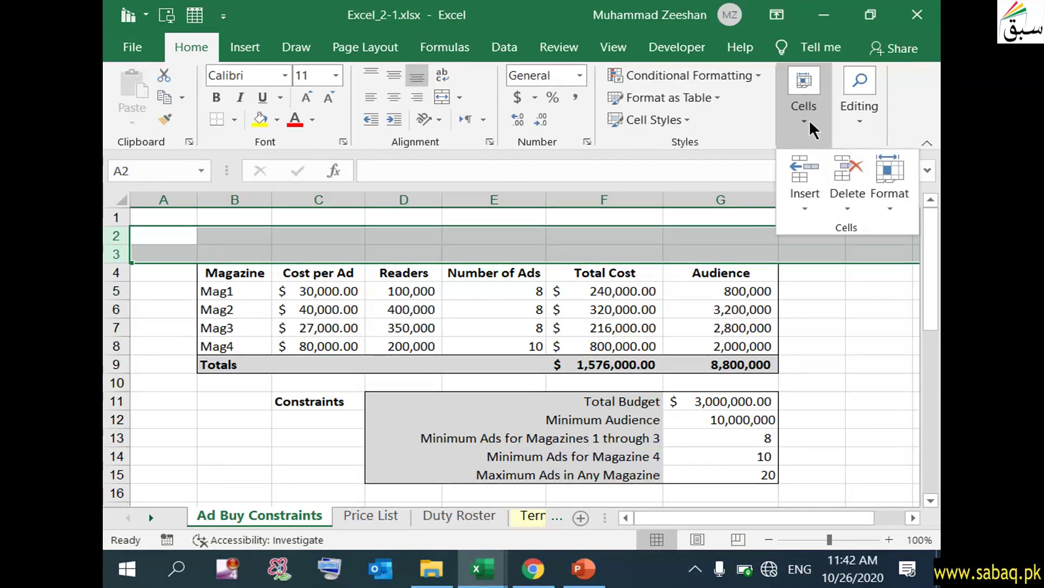
pyautogui.click(850, 169)
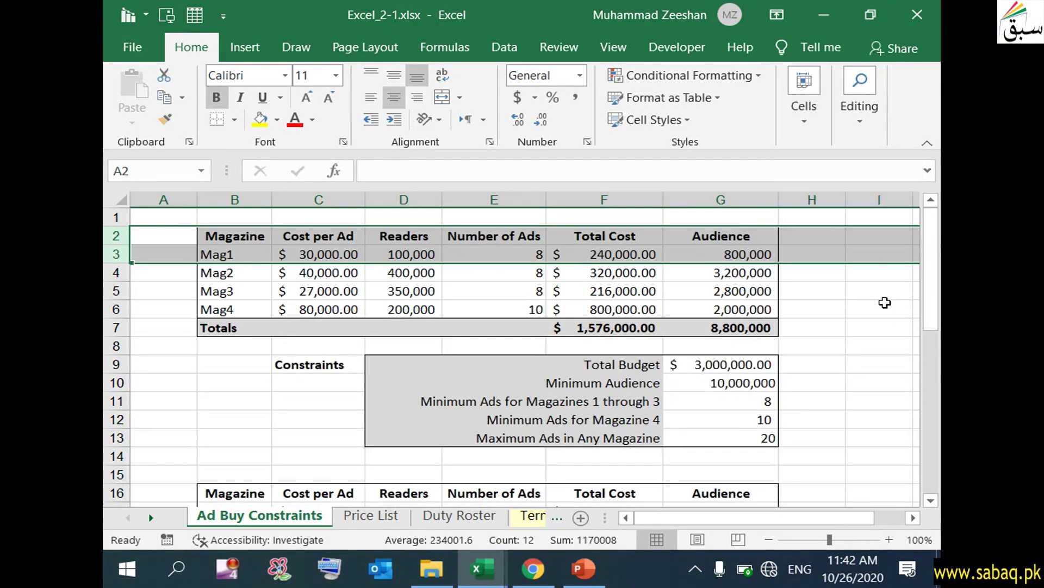
pyautogui.click(154, 271)
pyautogui.click(111, 217)
pyautogui.click(811, 109)
pyautogui.click(844, 170)
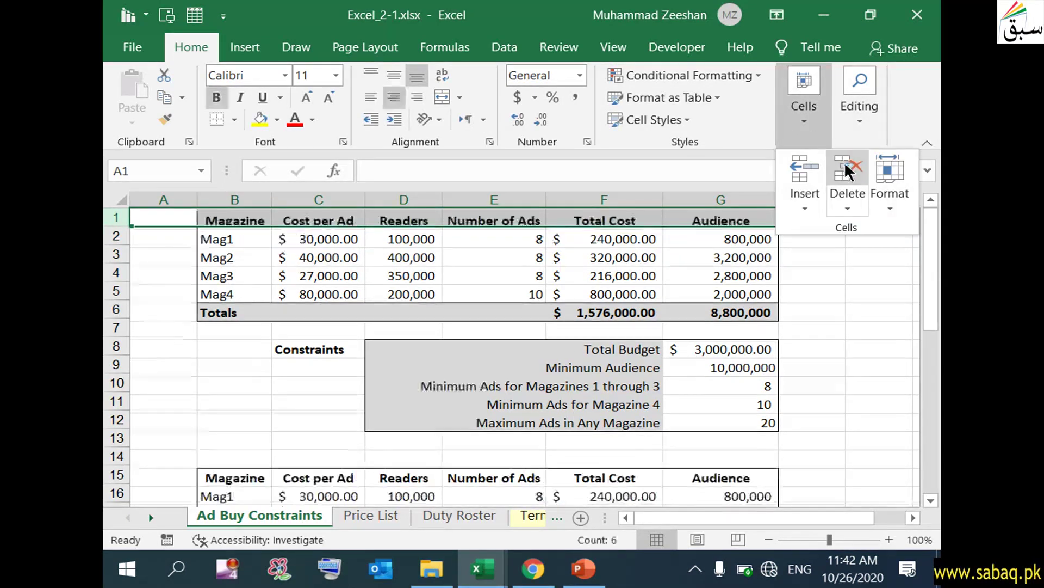
# - Check the position of the table headings across B1:G1 by selecting the heading cells and row 1
pyautogui.click(256, 366)
pyautogui.click(206, 216)
pyautogui.moveTo(298, 221); pyautogui.dragTo(736, 217)
pyautogui.click(115, 218)
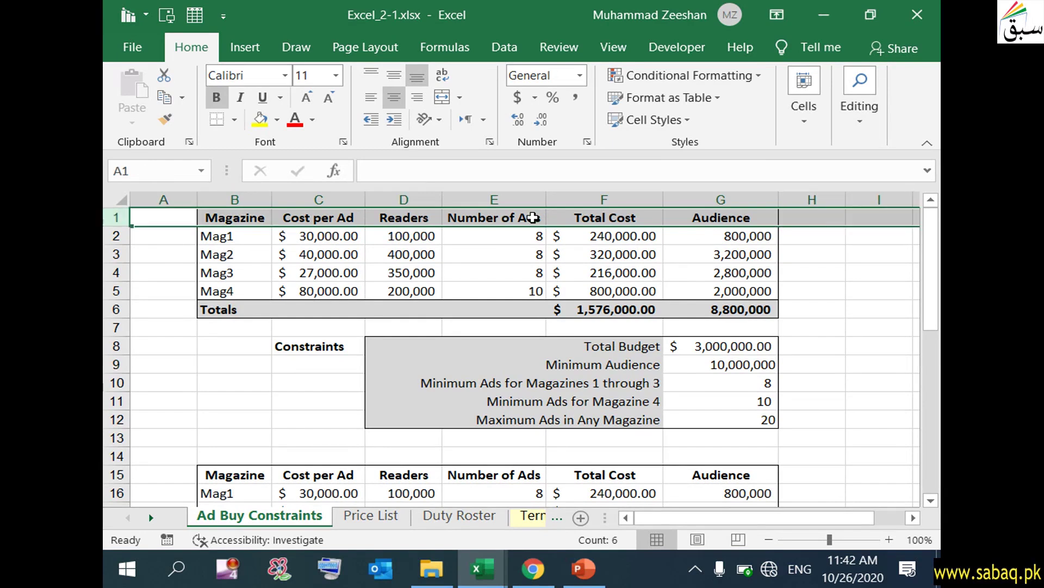
# - Switch to PowerPoint, reveal and read Task 5 on the Project 1 slide, and return to the Excel workbook
pyautogui.click(584, 568)
pyautogui.click(510, 461)
pyautogui.click(510, 462)
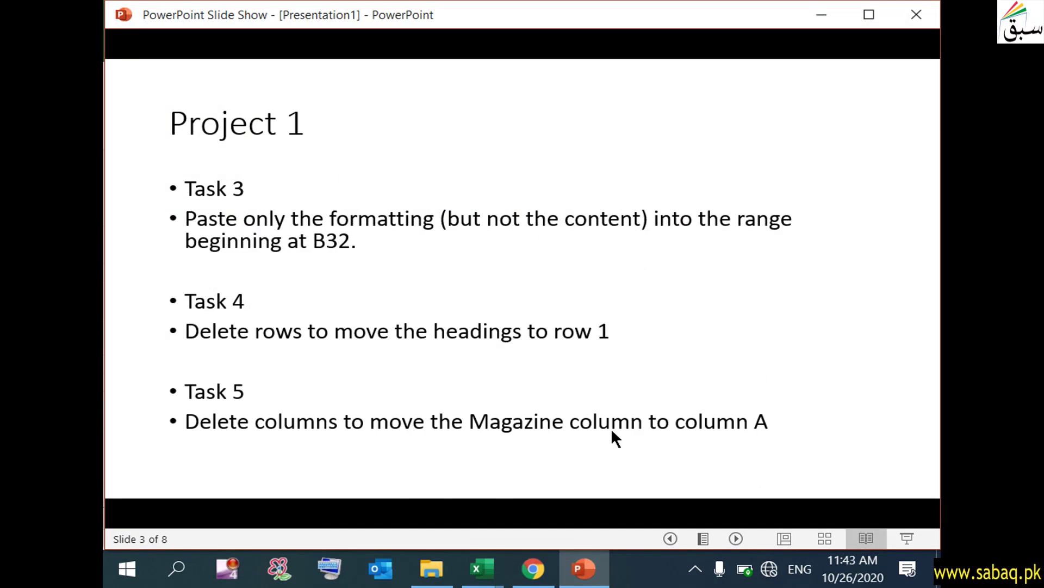
pyautogui.click(821, 15)
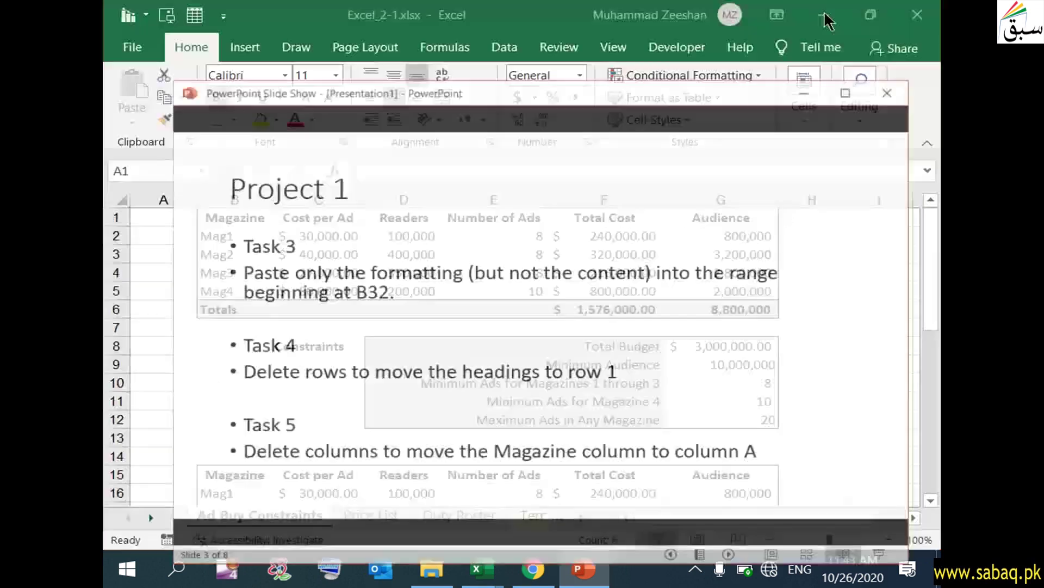
# - Delete the empty column A to move the Magazine column to column A and check the heading in A1
pyautogui.moveTo(173, 346); pyautogui.dragTo(260, 346)
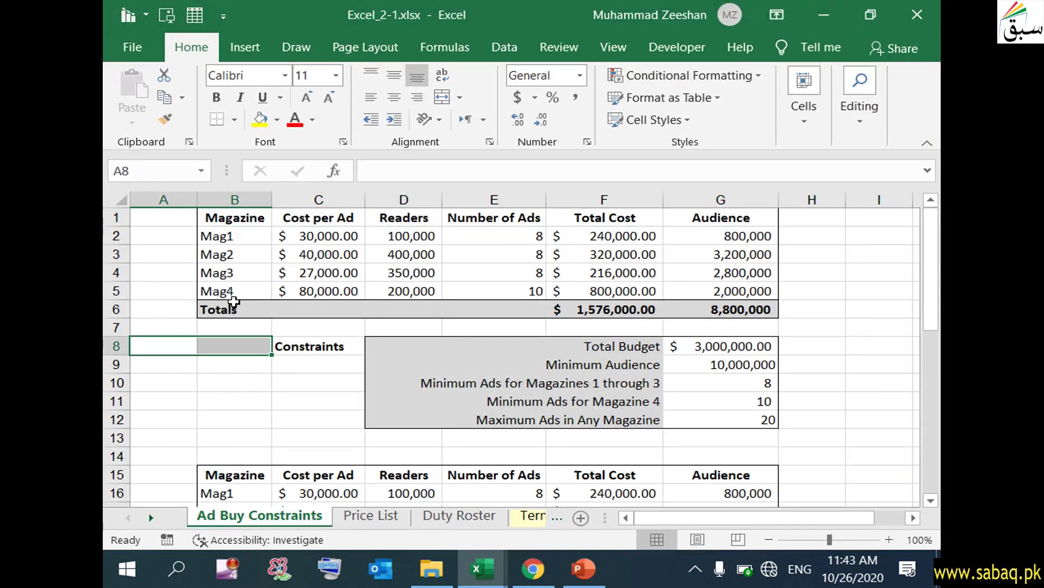
pyautogui.click(170, 200)
pyautogui.click(232, 217)
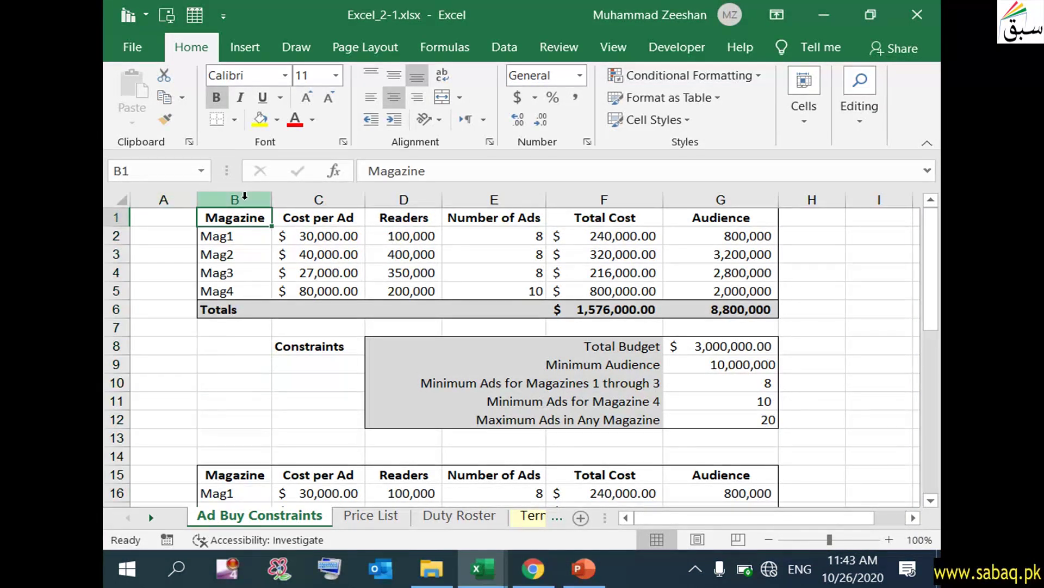
pyautogui.click(163, 200)
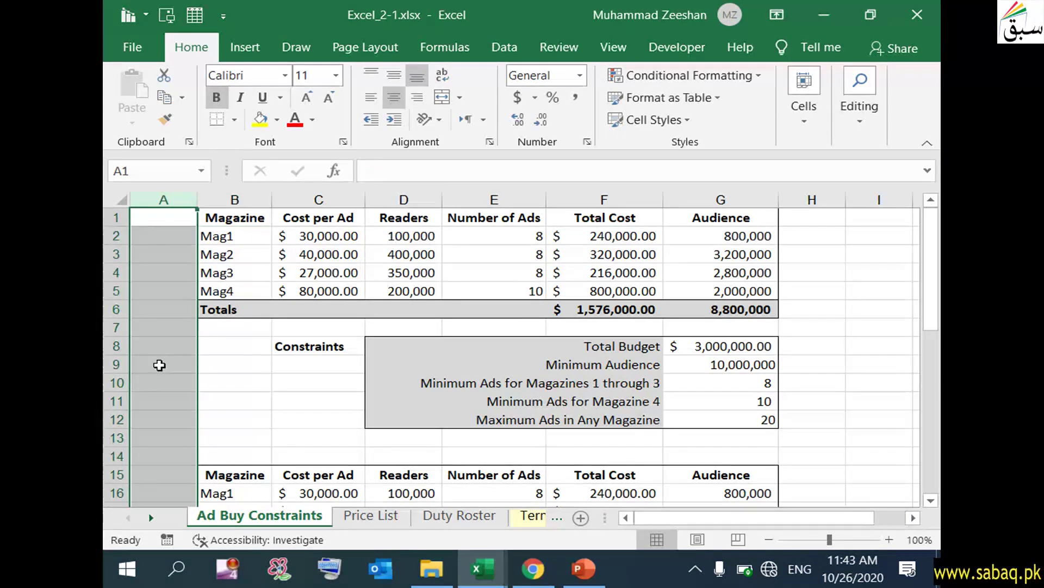
pyautogui.rightClick(176, 198)
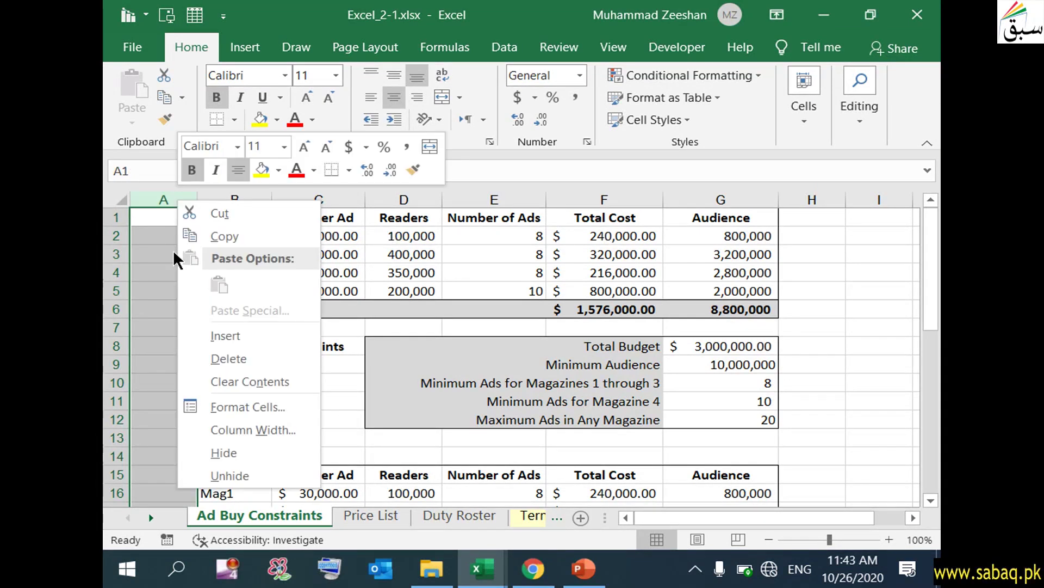
pyautogui.click(217, 355)
pyautogui.click(179, 383)
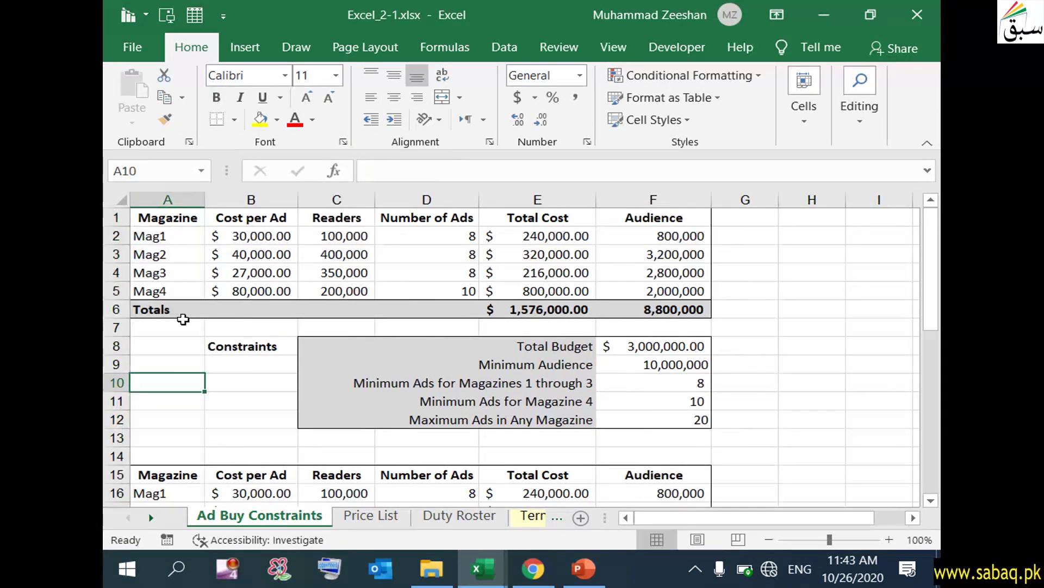
pyautogui.click(173, 217)
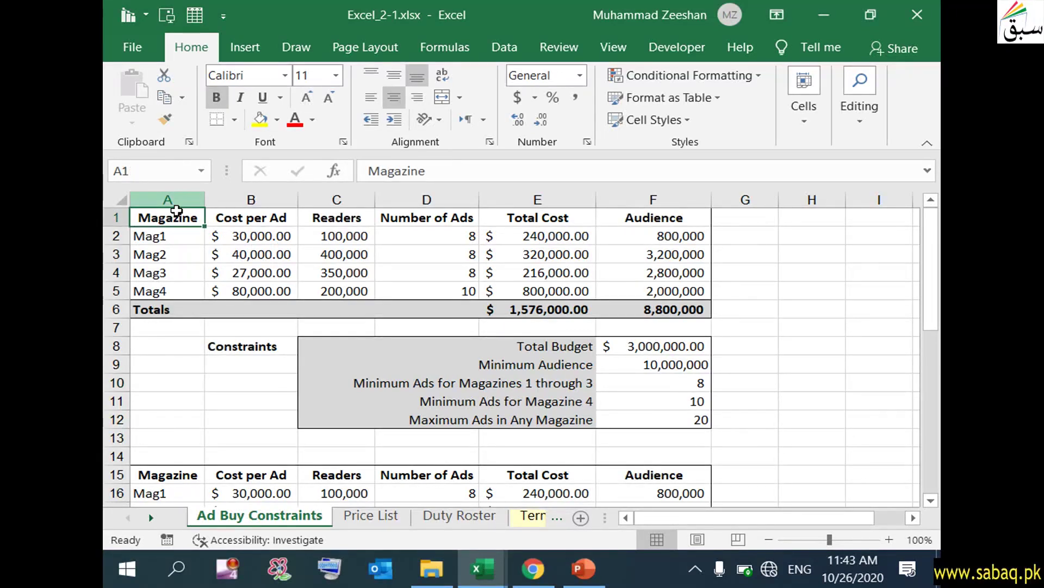
# - Switch to PowerPoint to read Task 6, locate the Mag3 data in B4:F4 of the Excel worksheet, and recheck the task
pyautogui.click(596, 569)
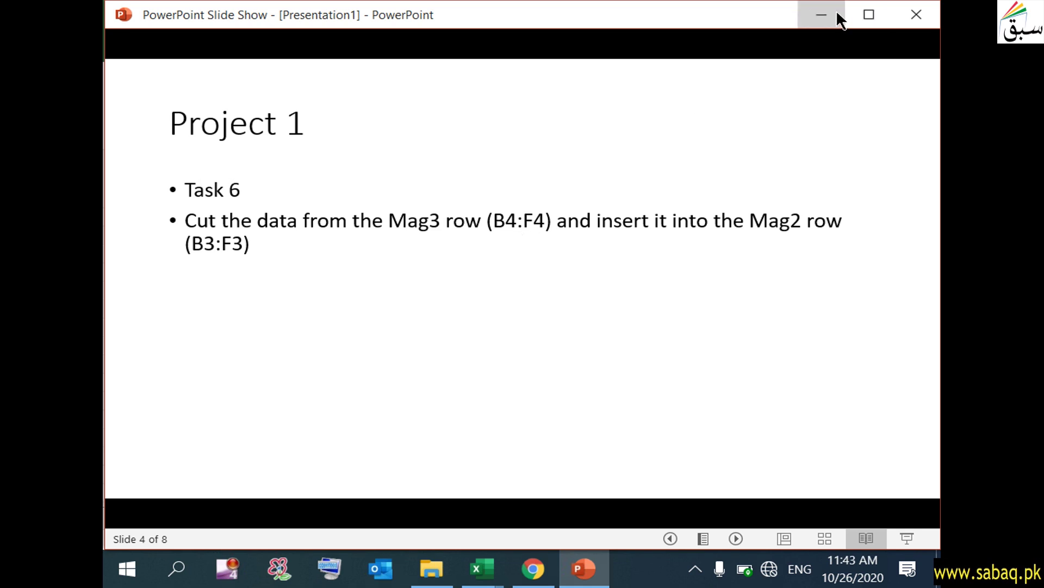
pyautogui.click(822, 15)
pyautogui.click(241, 373)
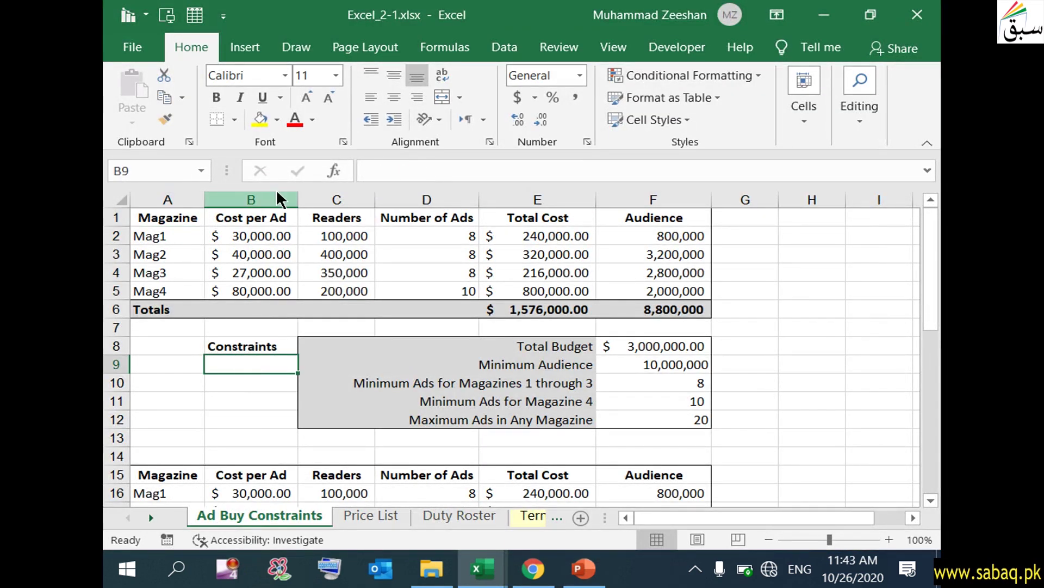
pyautogui.click(261, 270)
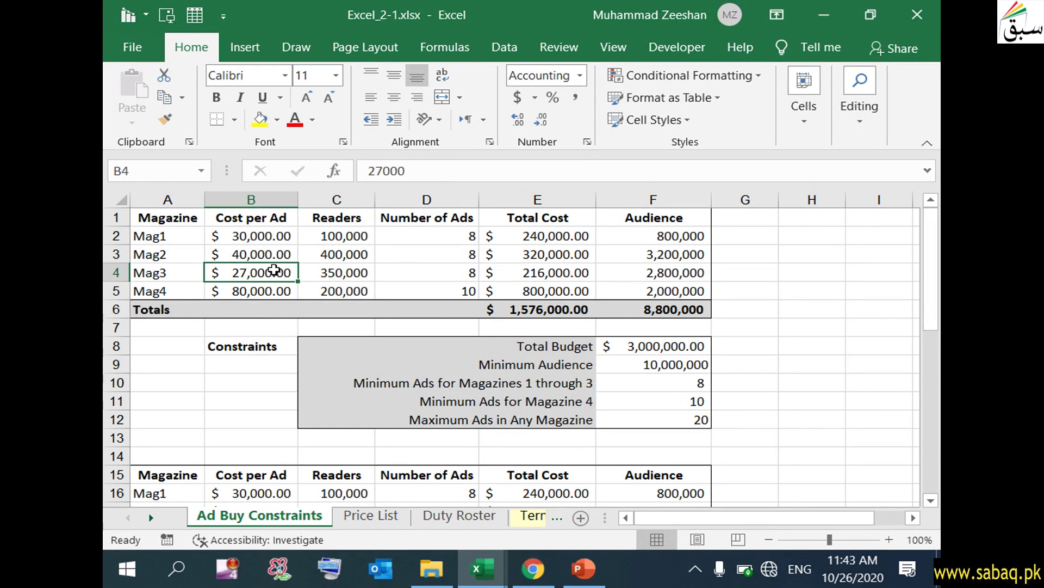
pyautogui.click(652, 268)
pyautogui.click(273, 270)
pyautogui.click(688, 272)
pyautogui.click(587, 571)
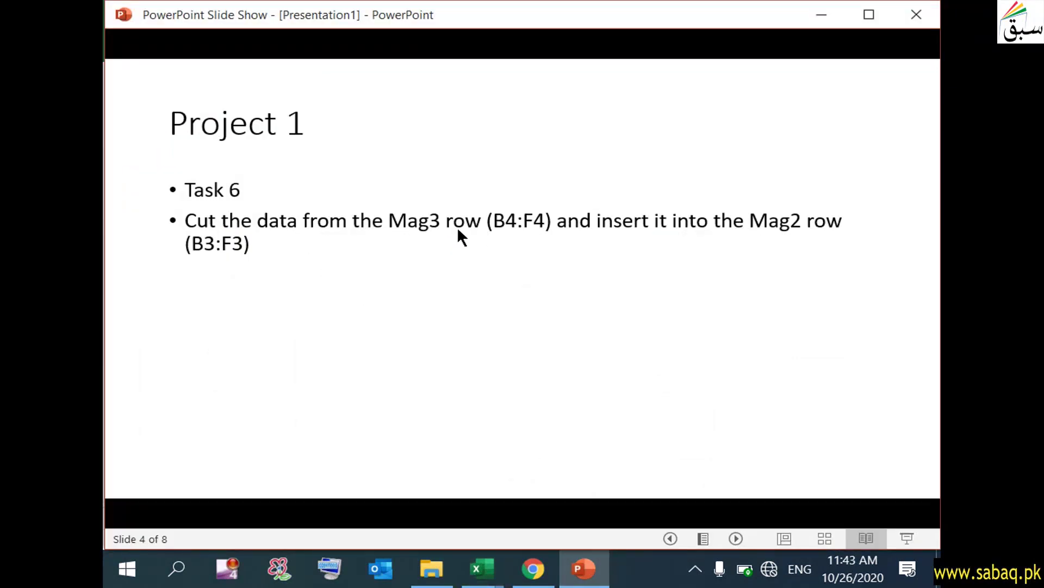
pyautogui.click(598, 571)
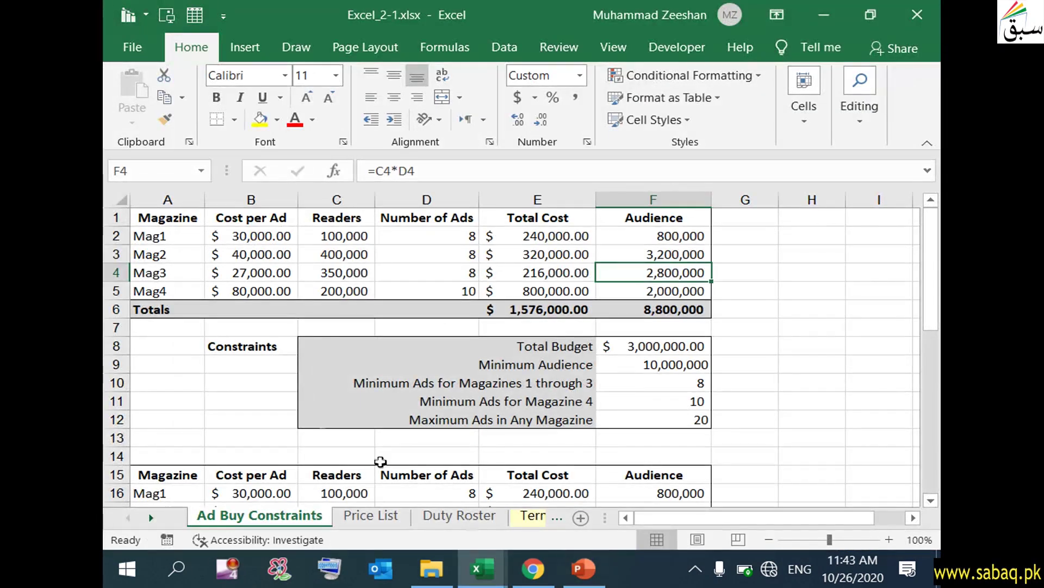
# - Check the first and last cells of the Mag3 row in Excel against the B4:F4 range given in PowerPoint
pyautogui.click(135, 274)
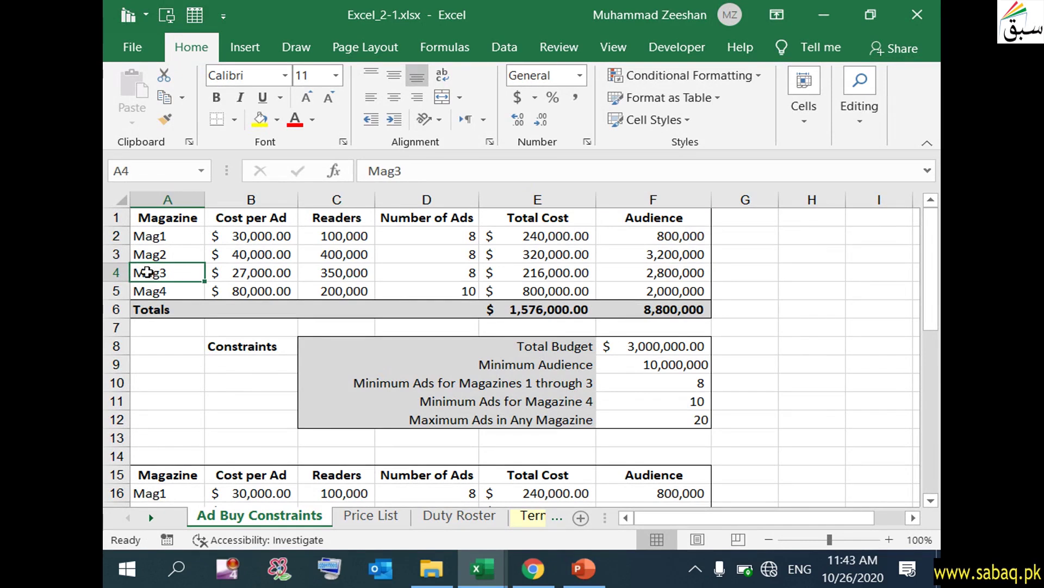
pyautogui.click(264, 273)
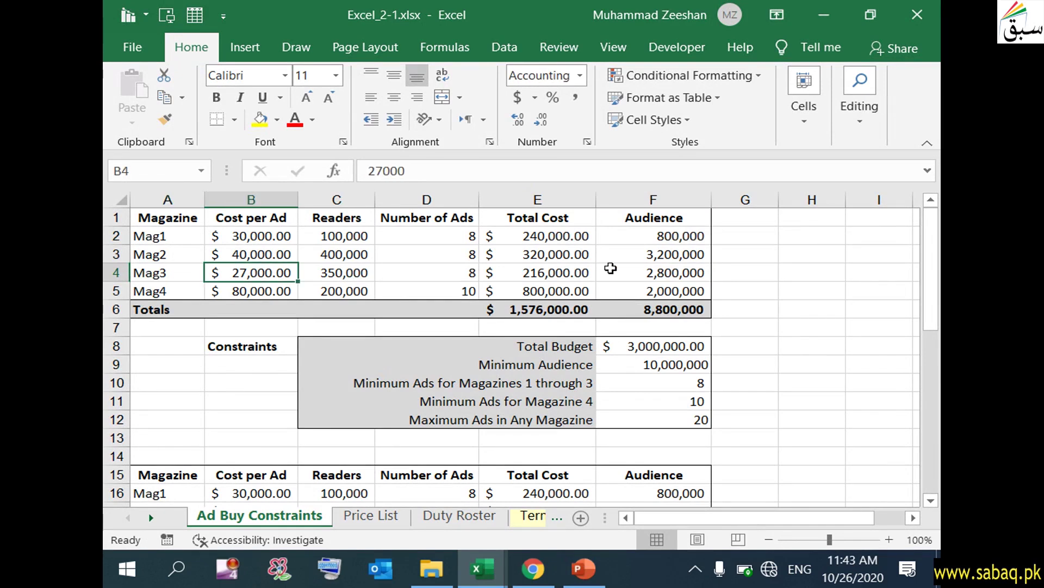
pyautogui.click(670, 272)
pyautogui.click(223, 272)
pyautogui.click(583, 568)
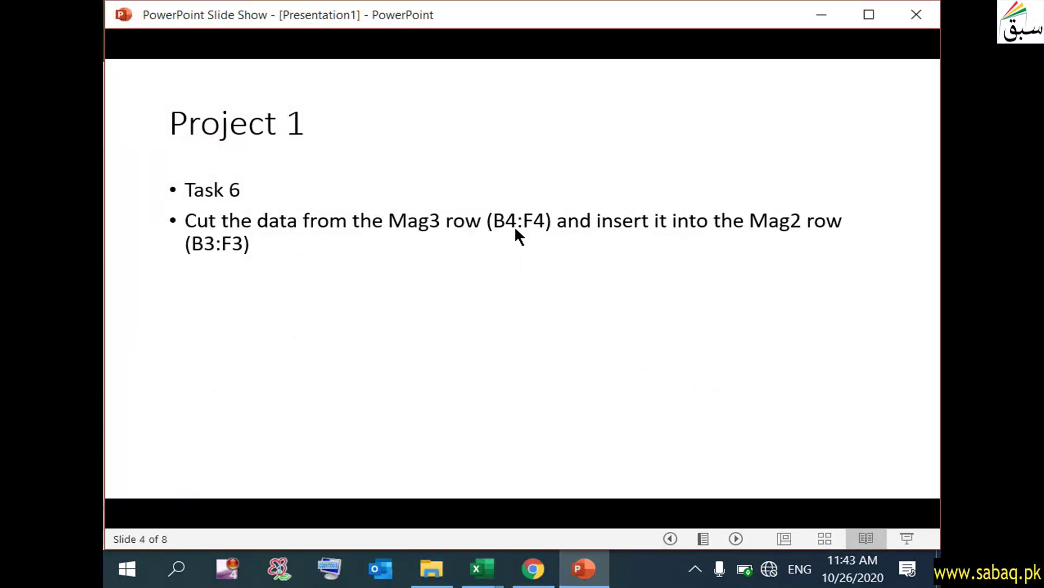
pyautogui.click(482, 568)
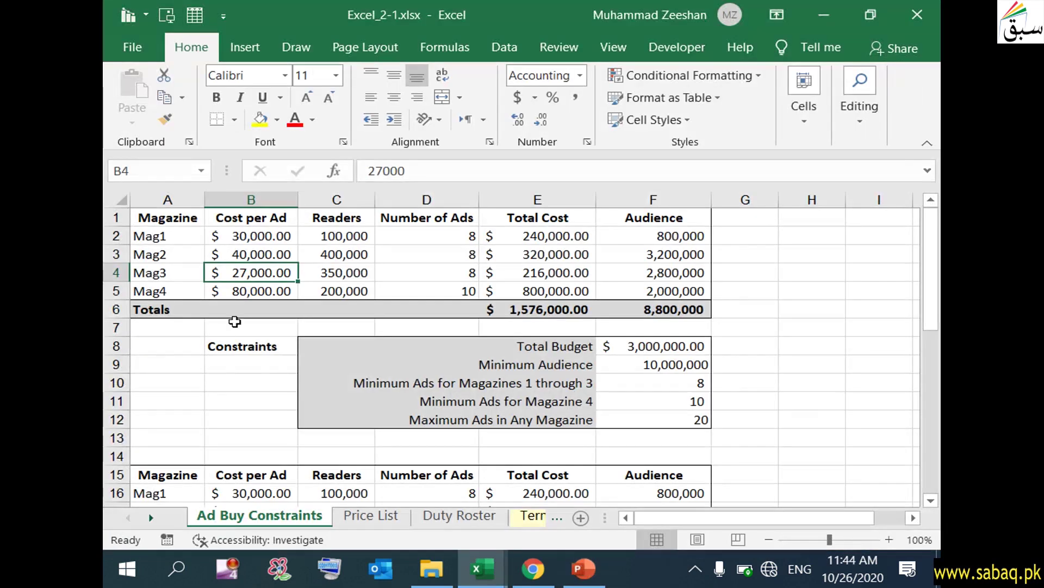
# - Cut the Mag3 data in B4:F4 and switch to PowerPoint to recheck the destination in Task 6
pyautogui.moveTo(268, 274); pyautogui.dragTo(631, 272)
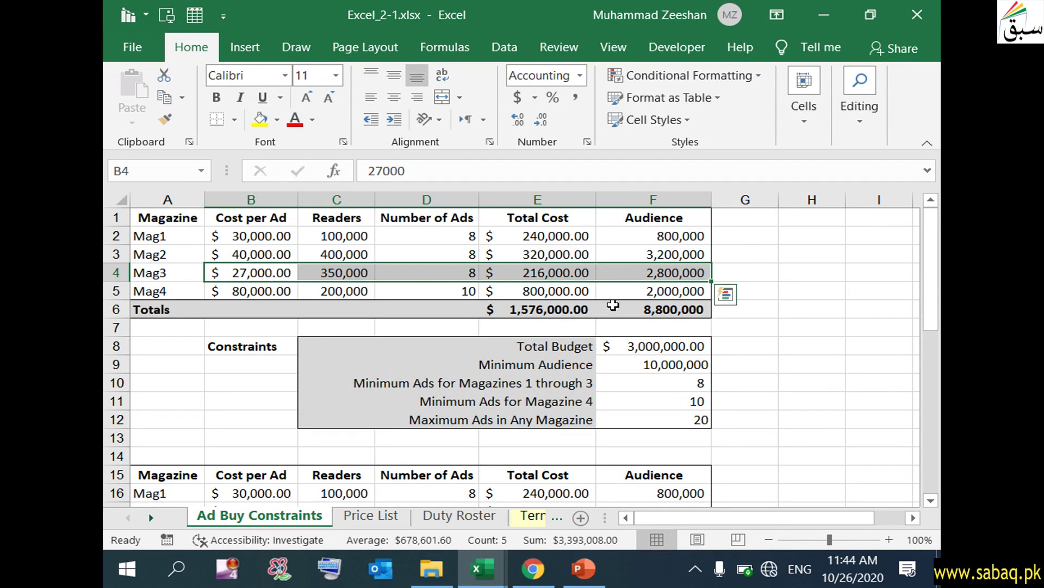
pyautogui.click(583, 568)
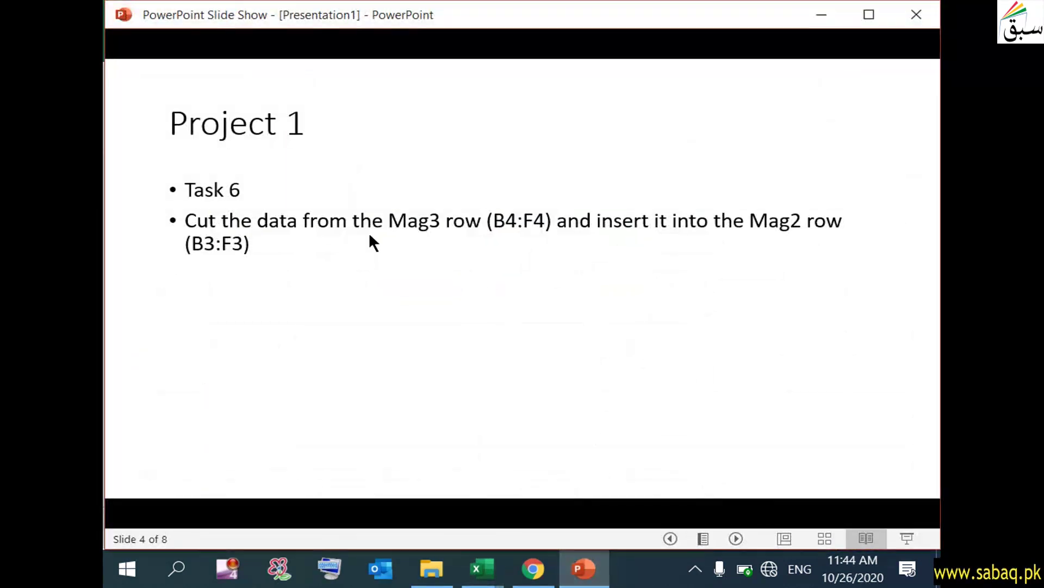
pyautogui.click(583, 568)
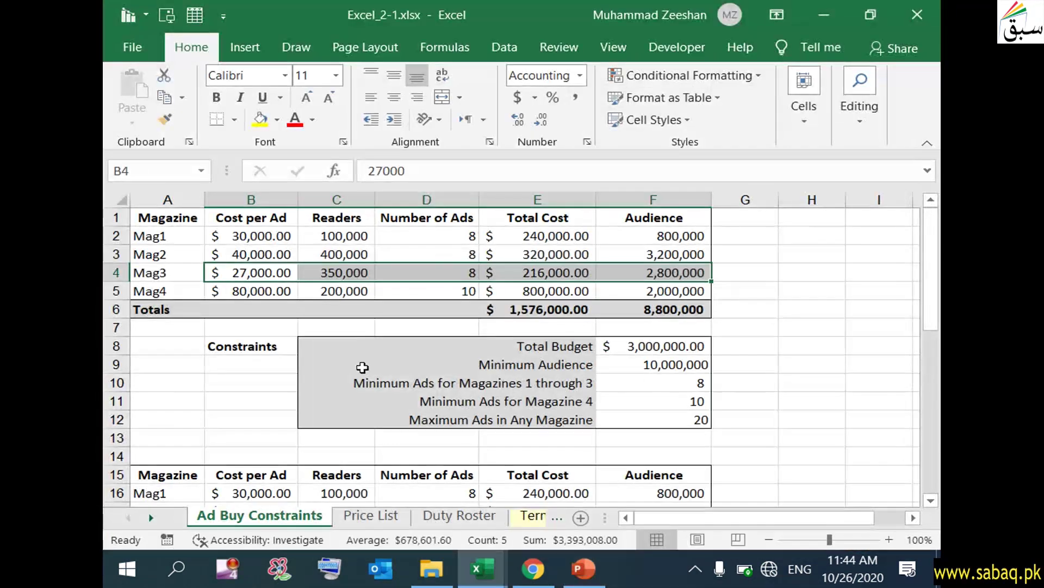
pyautogui.rightClick(285, 273)
pyautogui.click(336, 117)
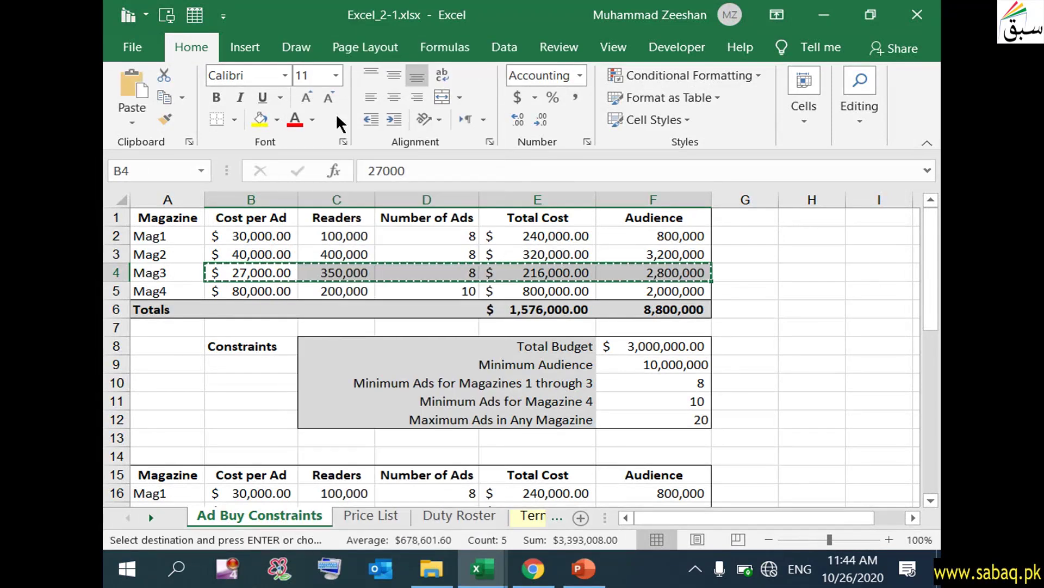
pyautogui.click(597, 573)
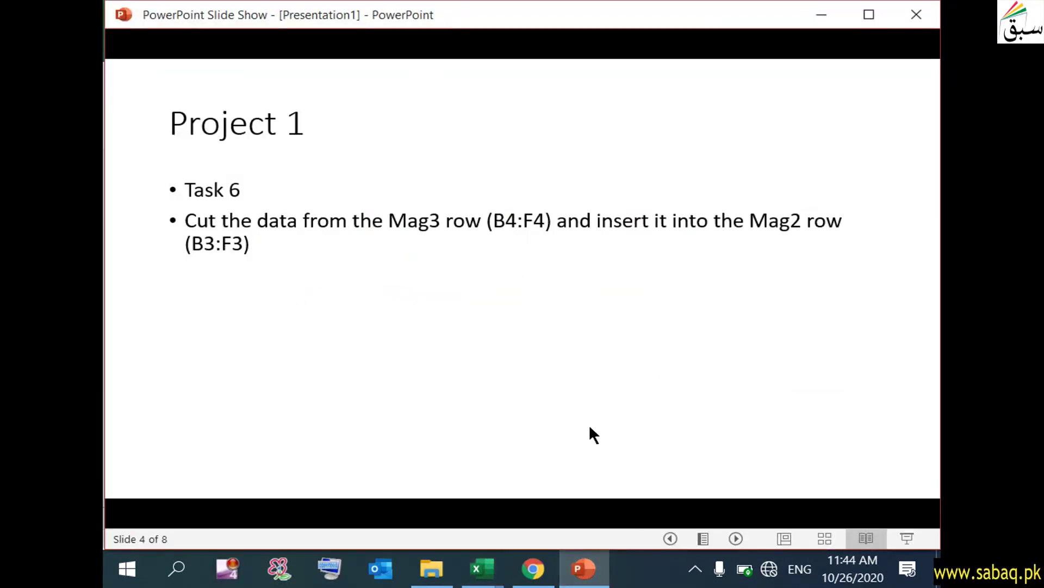
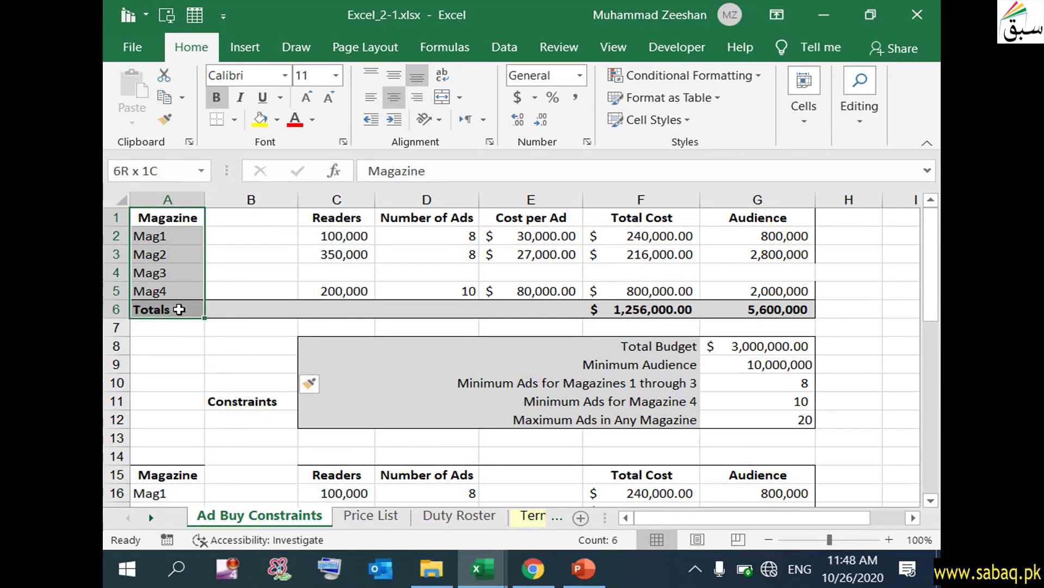
# - Copy the Magazine column cells A1:A6 on the Ad Buy Constraints sheet and add a new worksheet
pyautogui.rightClick(185, 214)
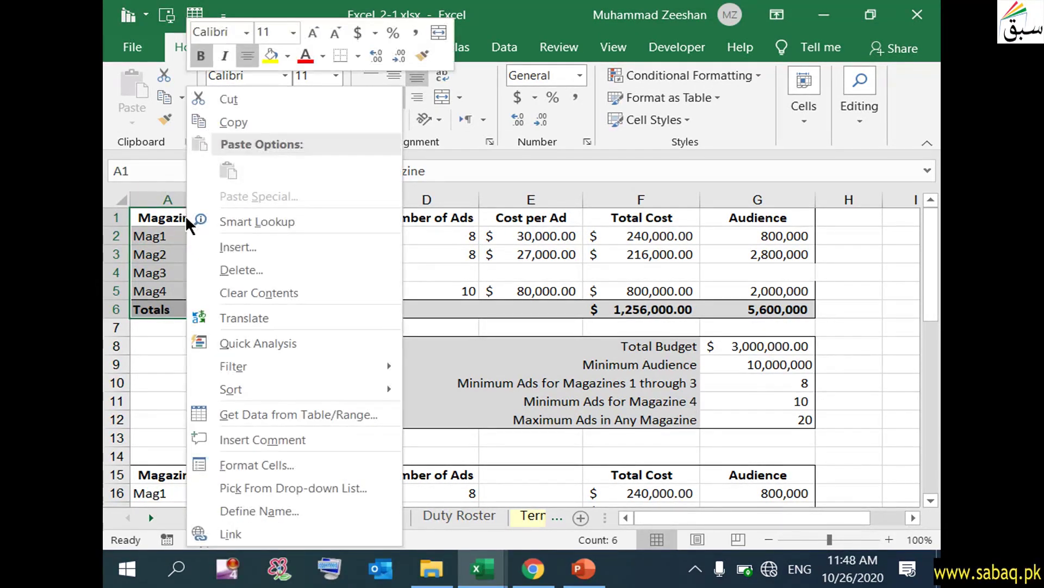
pyautogui.click(256, 121)
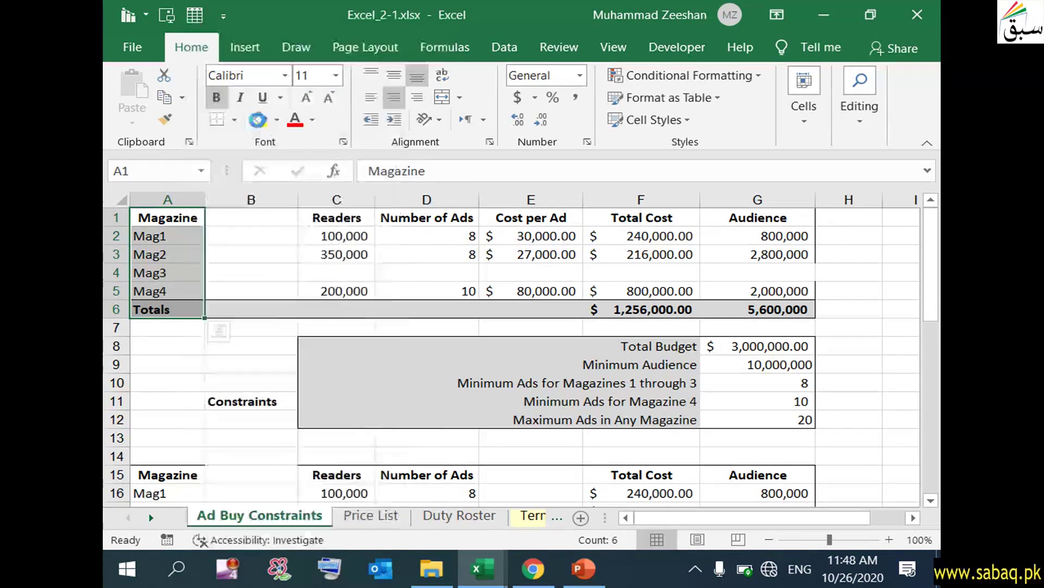
pyautogui.scroll(-1, 174, 430)
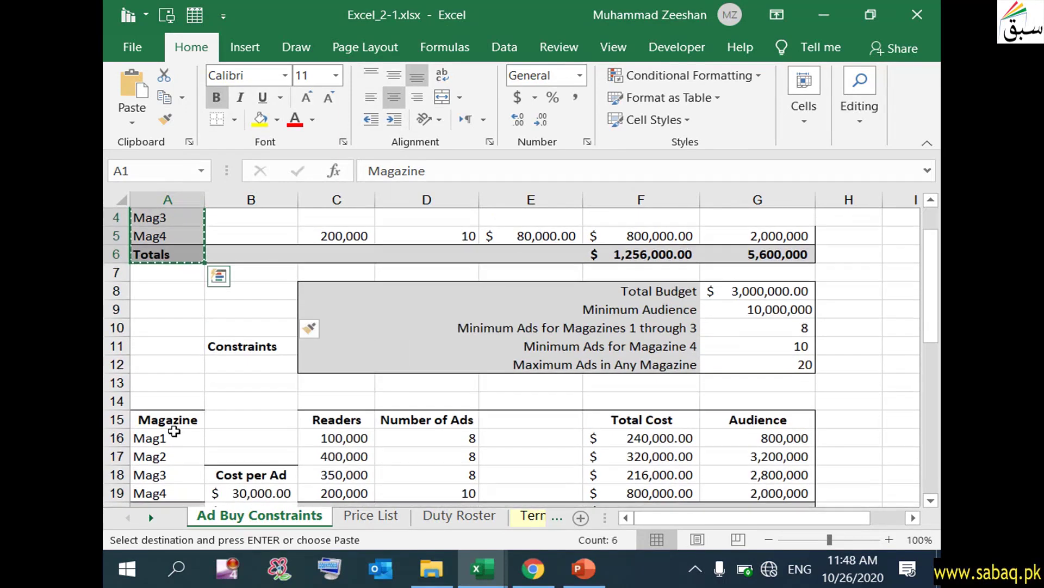
pyautogui.click(581, 517)
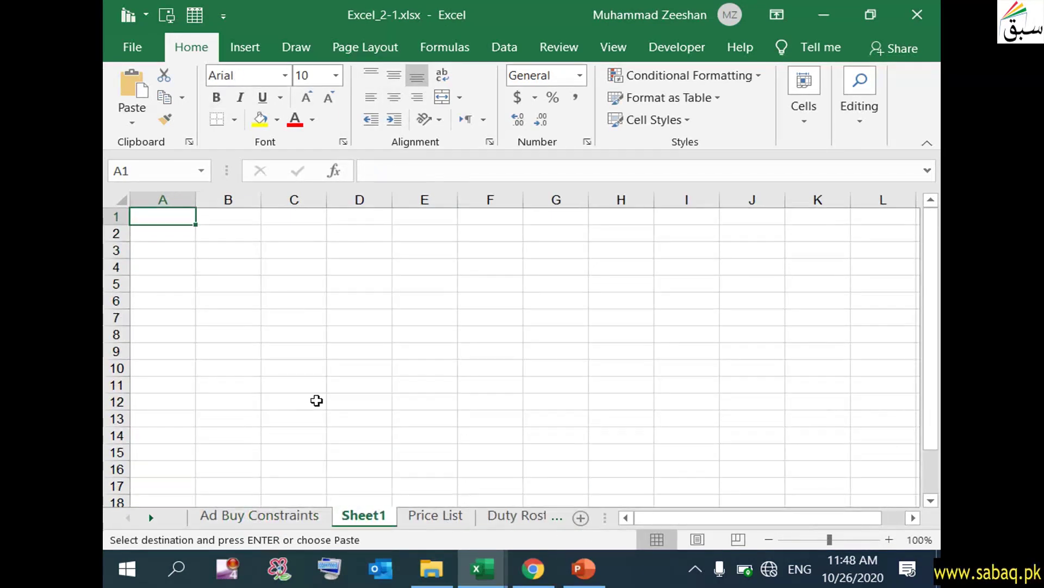
# - Paste the copied magazine names transposed into the first row of the new worksheet, starting at A1
pyautogui.rightClick(181, 220)
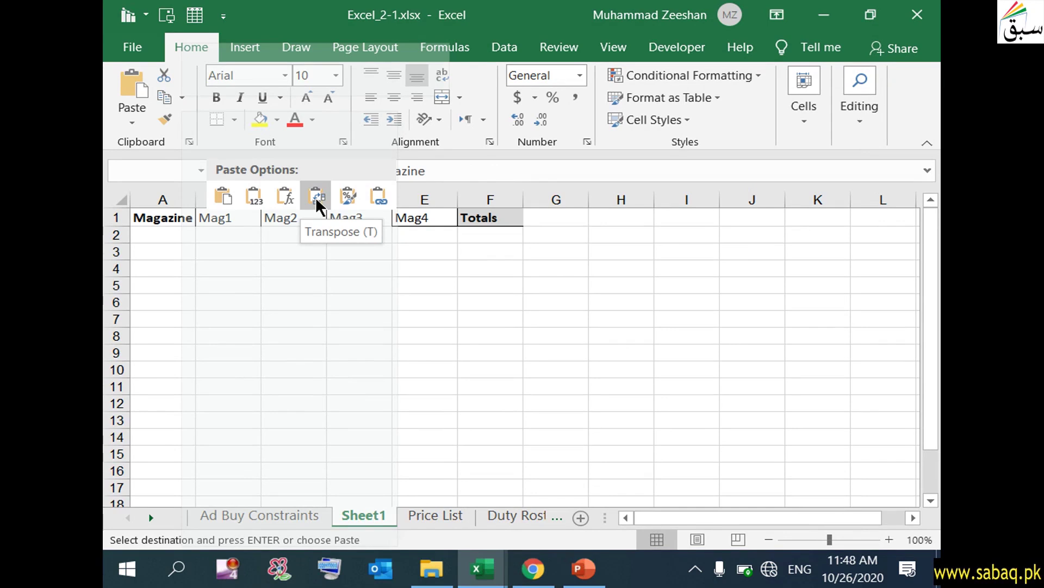
pyautogui.click(315, 197)
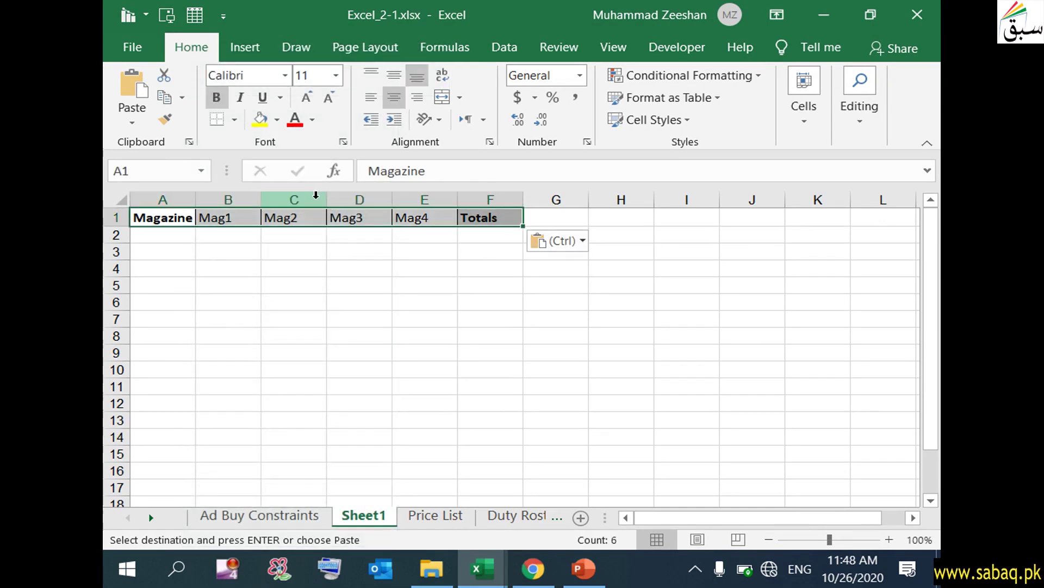
pyautogui.click(226, 316)
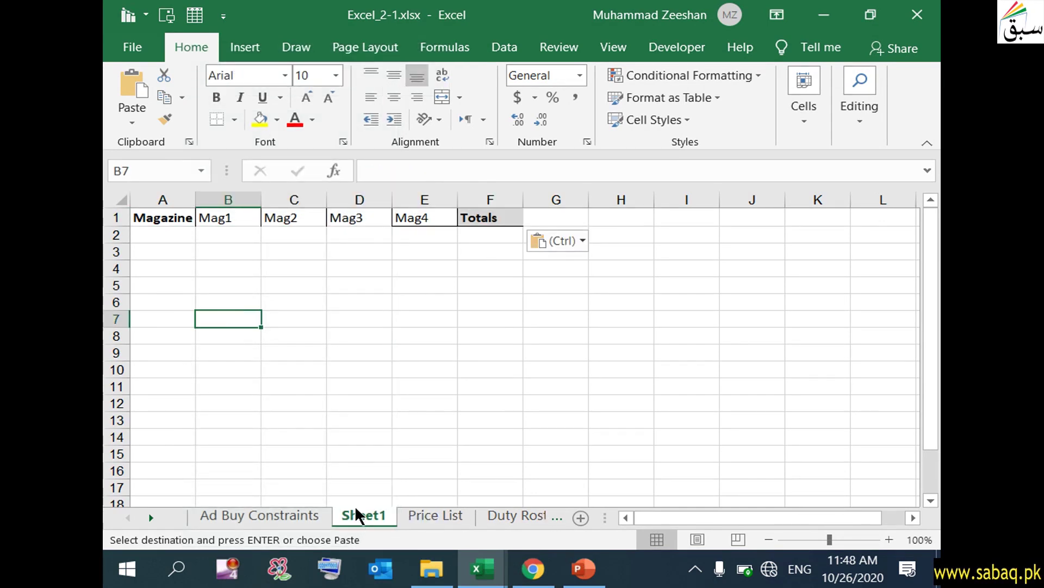
# - Compare the source cells A1:A6 on Ad Buy Constraints with the transposed row on Sheet1, clearing the copy selection
pyautogui.click(256, 508)
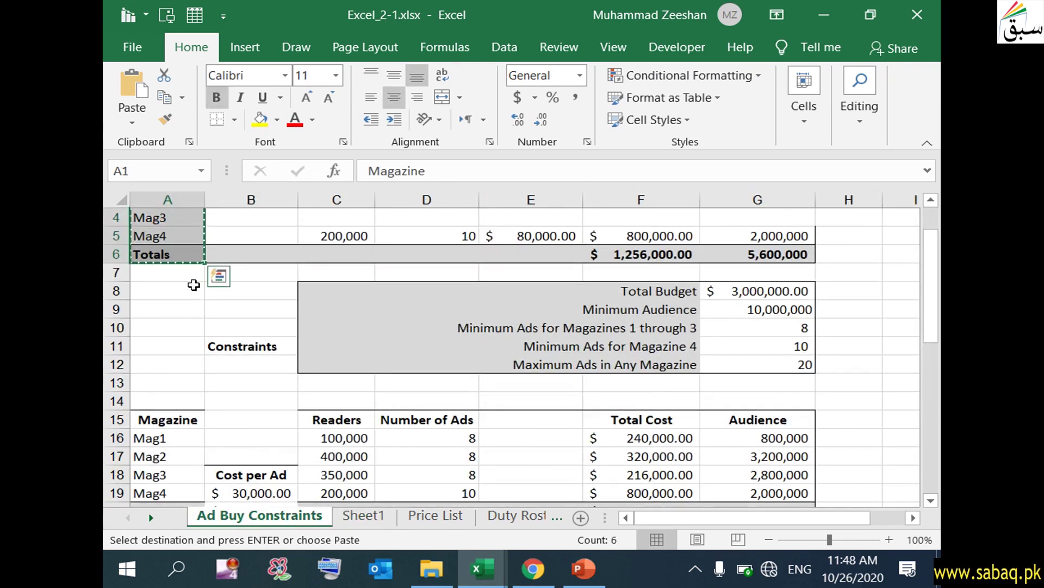
pyautogui.scroll(1, 179, 343)
pyautogui.click(229, 254)
pyautogui.click(190, 219)
pyautogui.press('Escape')
pyautogui.click(200, 270)
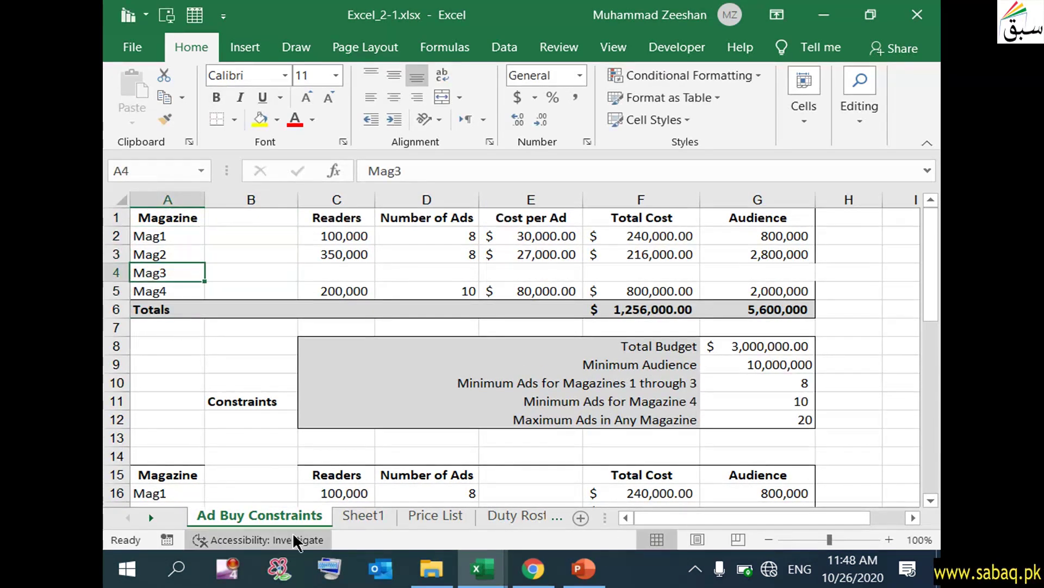
pyautogui.click(356, 514)
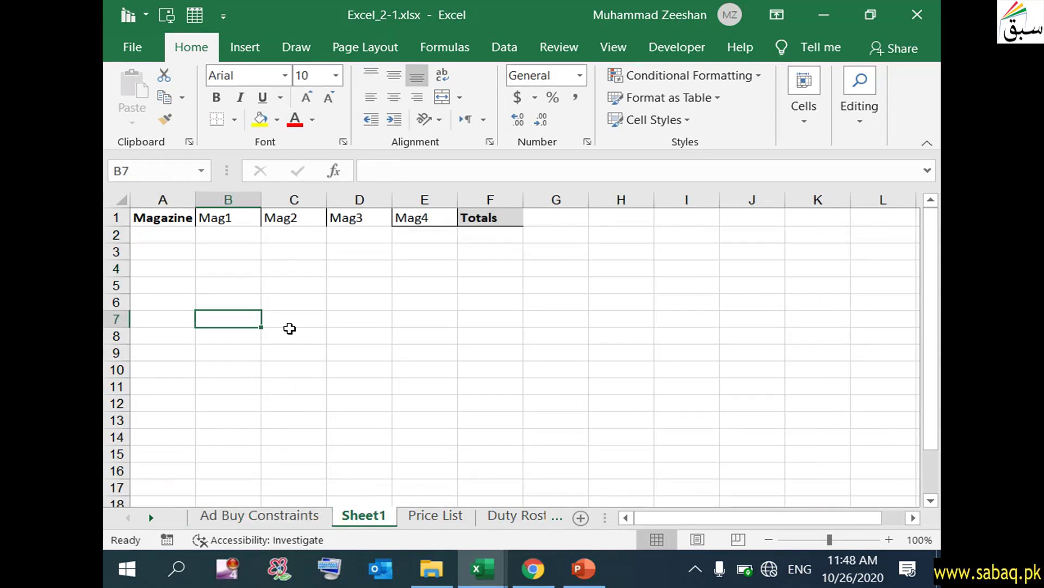
pyautogui.click(112, 217)
# - Switch to PowerPoint, recheck Task 9, and advance to the Project 2 slide to read its first instruction
pyautogui.click(585, 570)
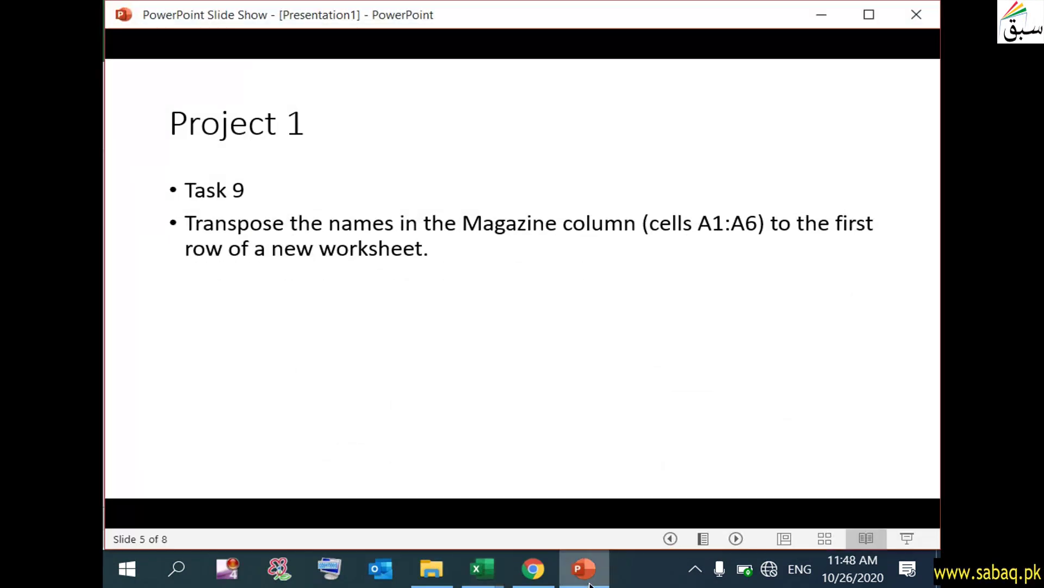
pyautogui.click(392, 326)
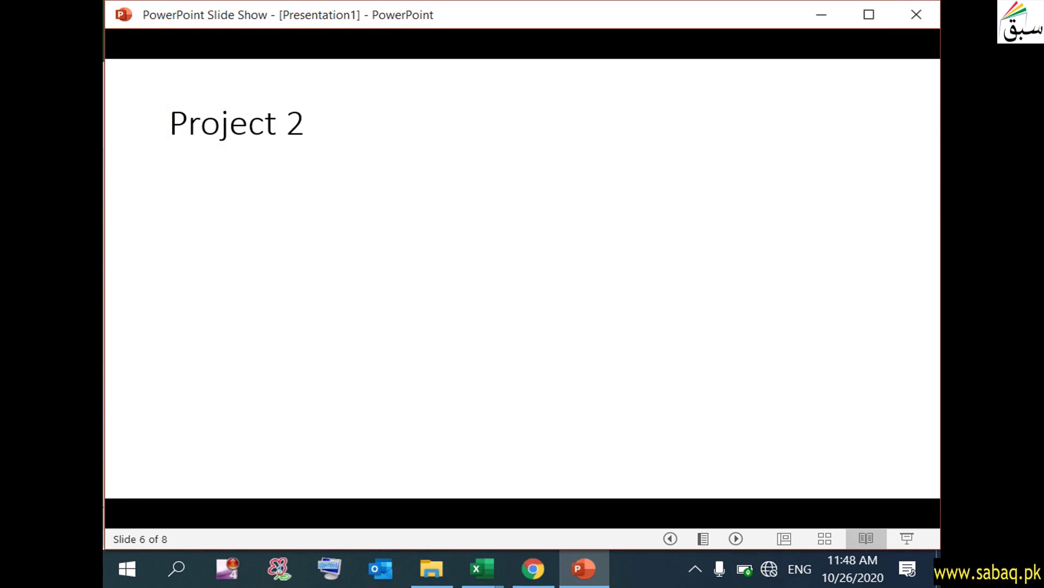
pyautogui.press('space')
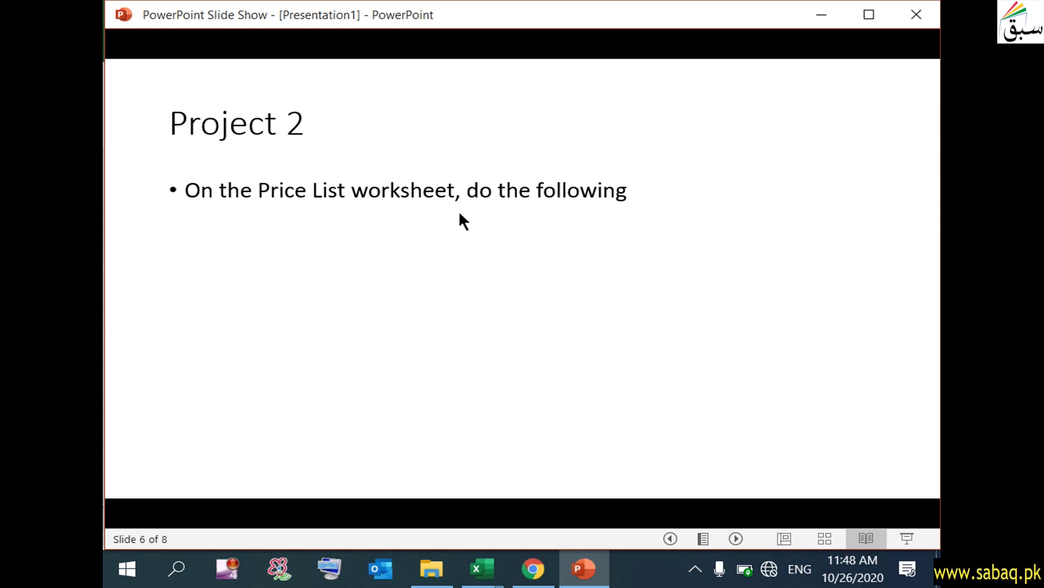
pyautogui.moveTo(497, 569)
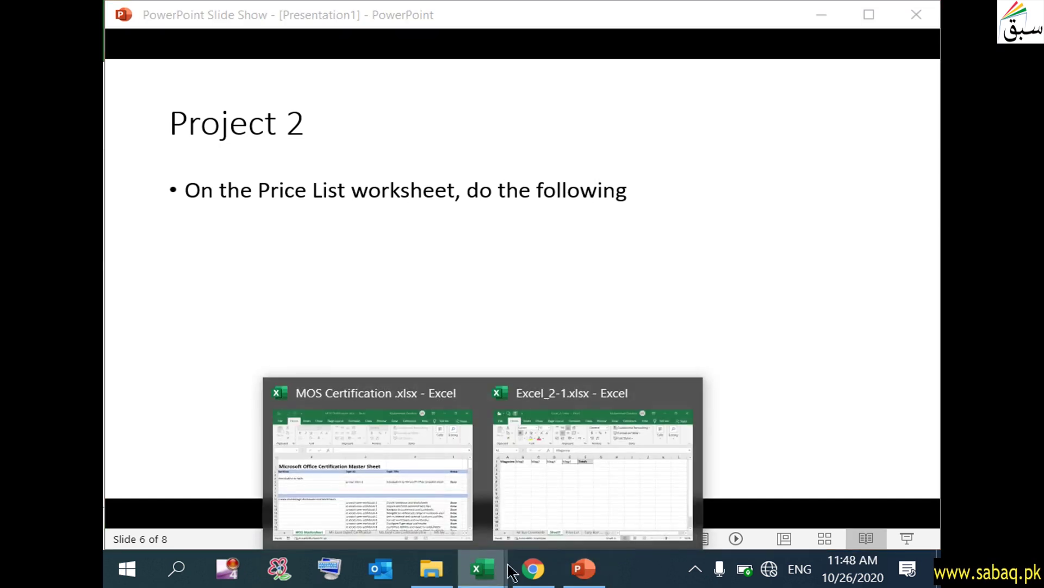
# - Open the Price List worksheet in Excel_2-1.xlsx and switch to PowerPoint to reveal and read Project 2's Task 1
pyautogui.click(582, 509)
pyautogui.click(447, 512)
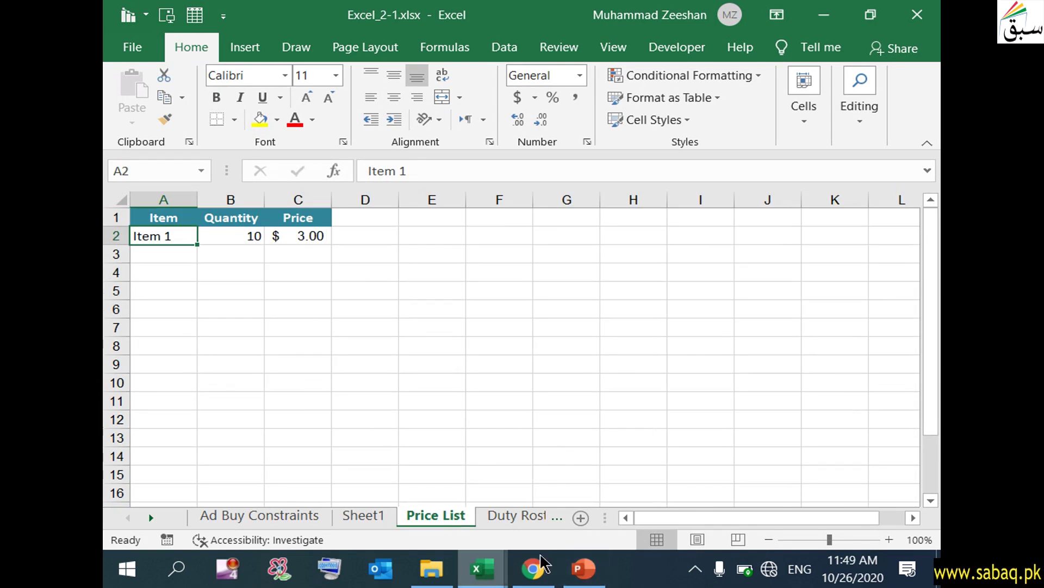
pyautogui.click(590, 581)
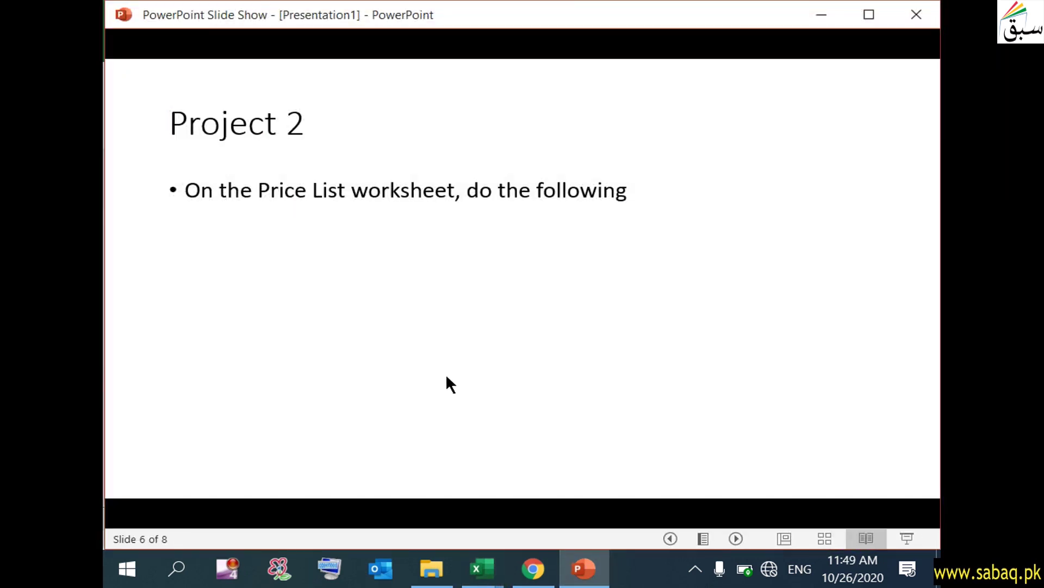
pyautogui.click(529, 331)
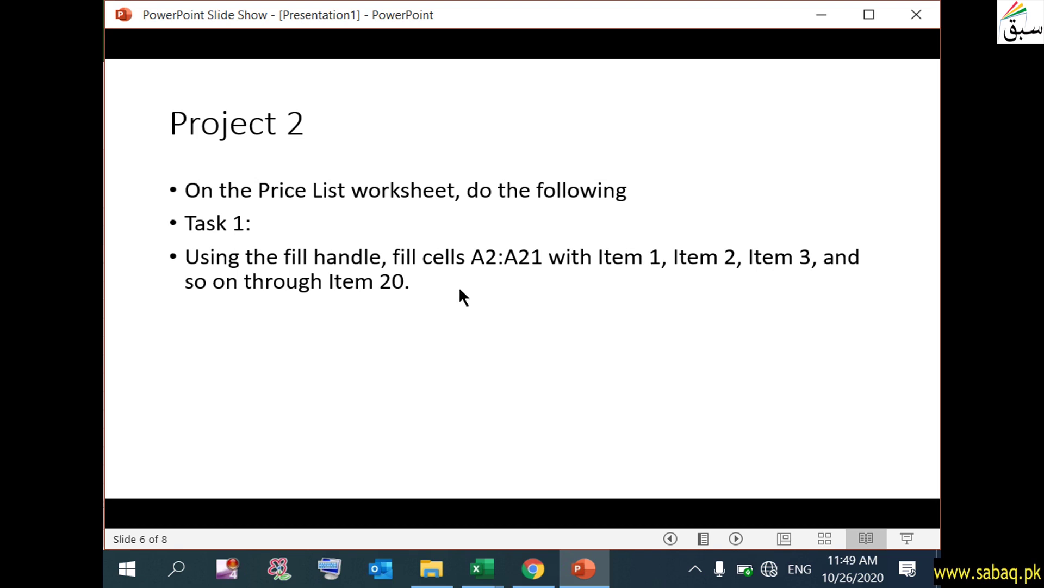
# - Switch back to Excel and fill A2:A21 on the Price List worksheet with Item 1 through Item 20
pyautogui.click(577, 557)
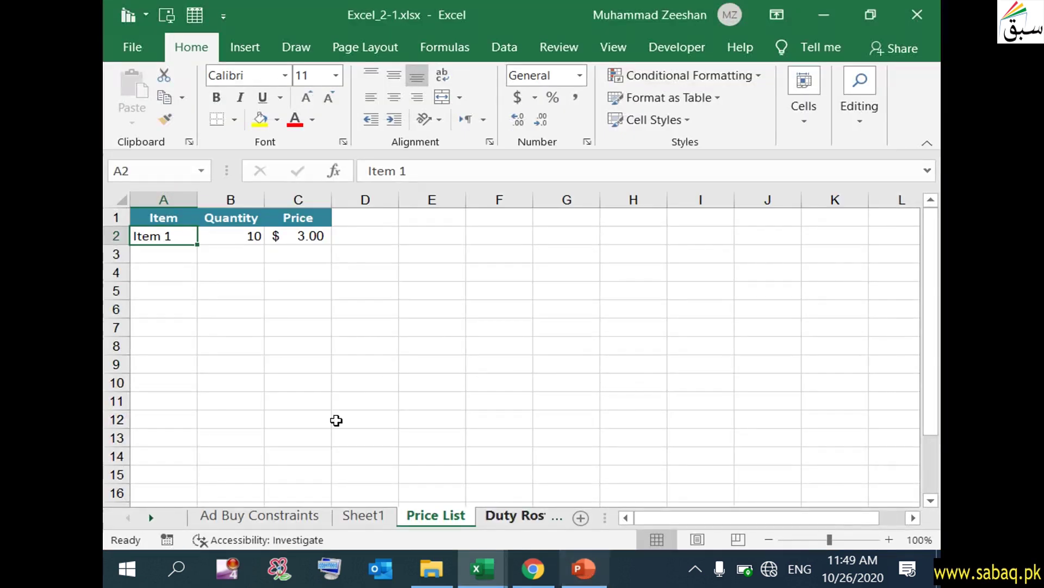
pyautogui.click(163, 271)
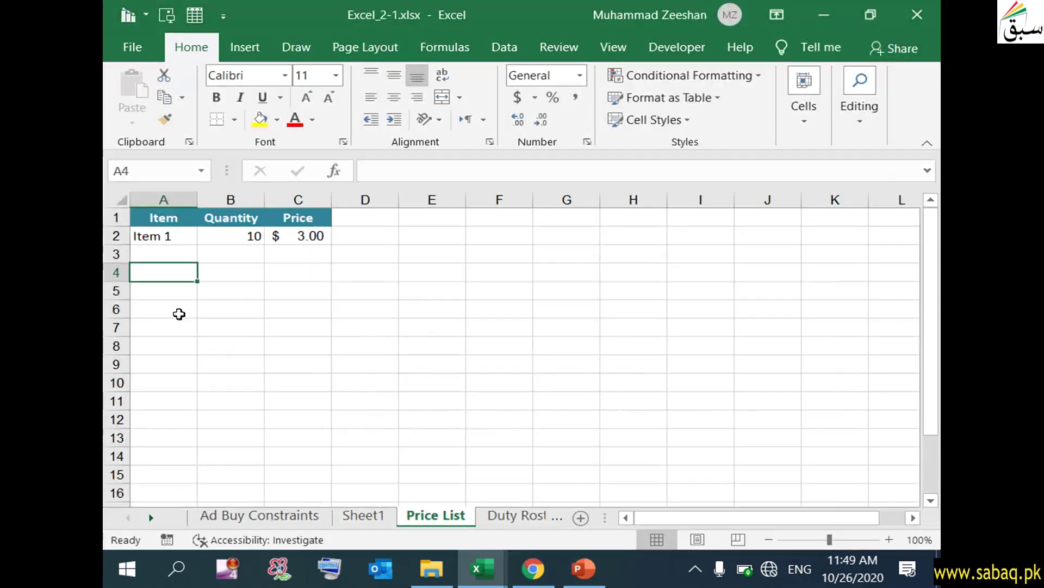
pyautogui.click(175, 291)
pyautogui.click(177, 236)
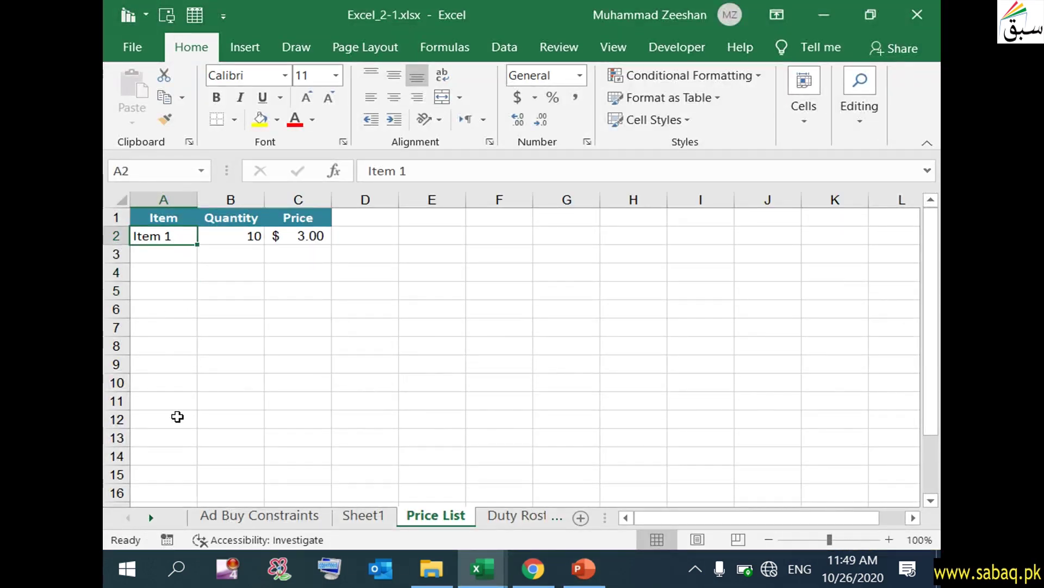
pyautogui.scroll(-2, 178, 414)
pyautogui.click(168, 471)
pyautogui.scroll(2, 204, 460)
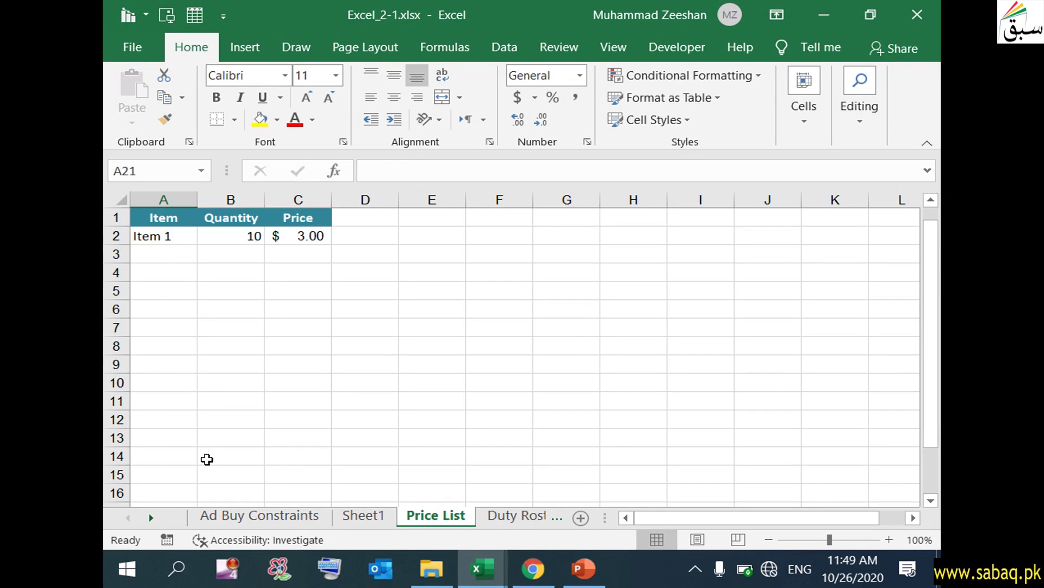
pyautogui.click(173, 234)
pyautogui.moveTo(198, 245); pyautogui.dragTo(182, 431)
pyautogui.click(298, 401)
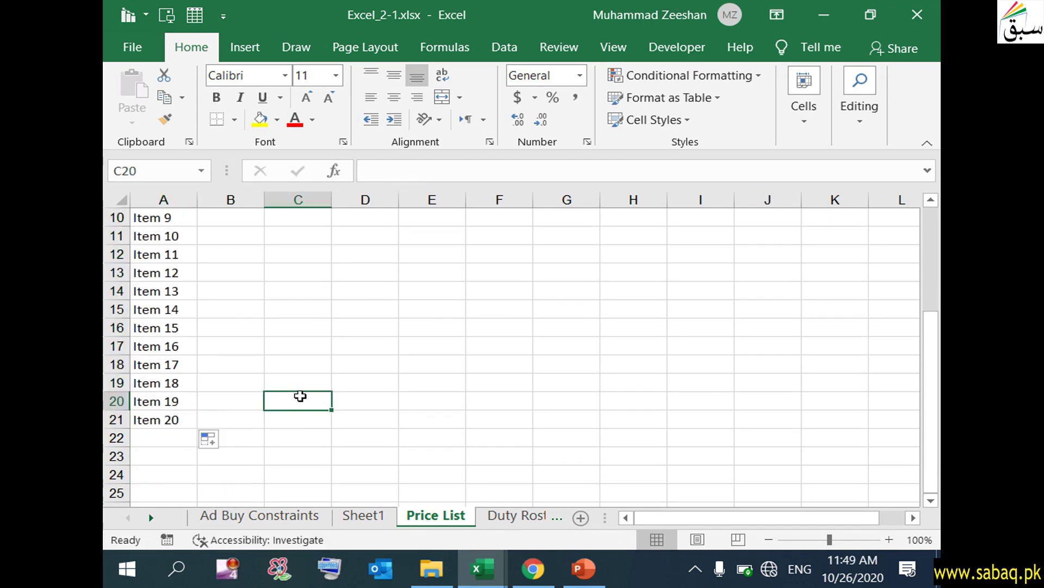
# - Check the filled item names from A2 to A21, and switch to PowerPoint to reveal and read Task 2
pyautogui.scroll(3, 297, 395)
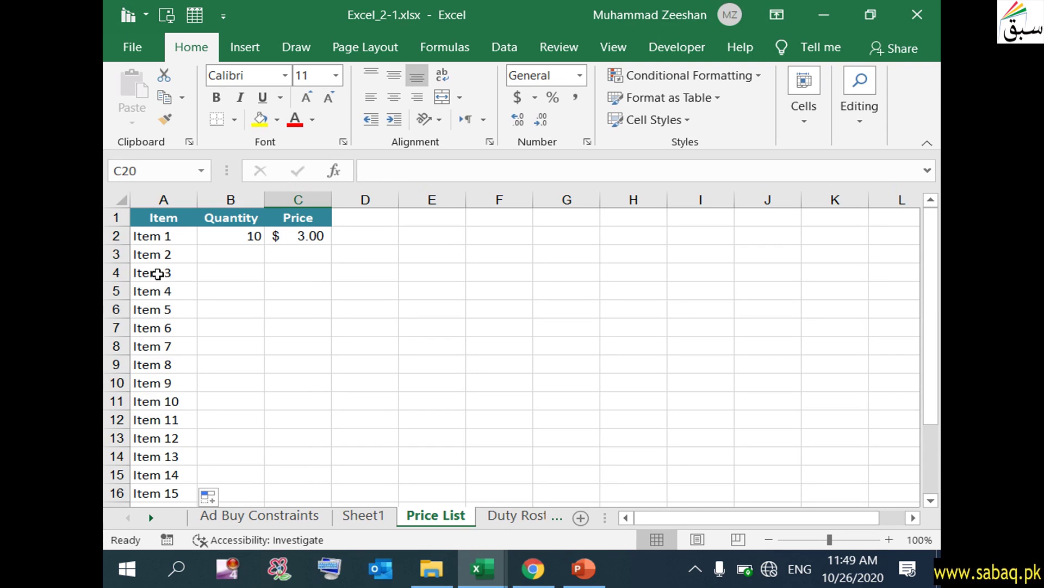
pyautogui.click(160, 232)
pyautogui.scroll(-5, 198, 310)
pyautogui.click(181, 310)
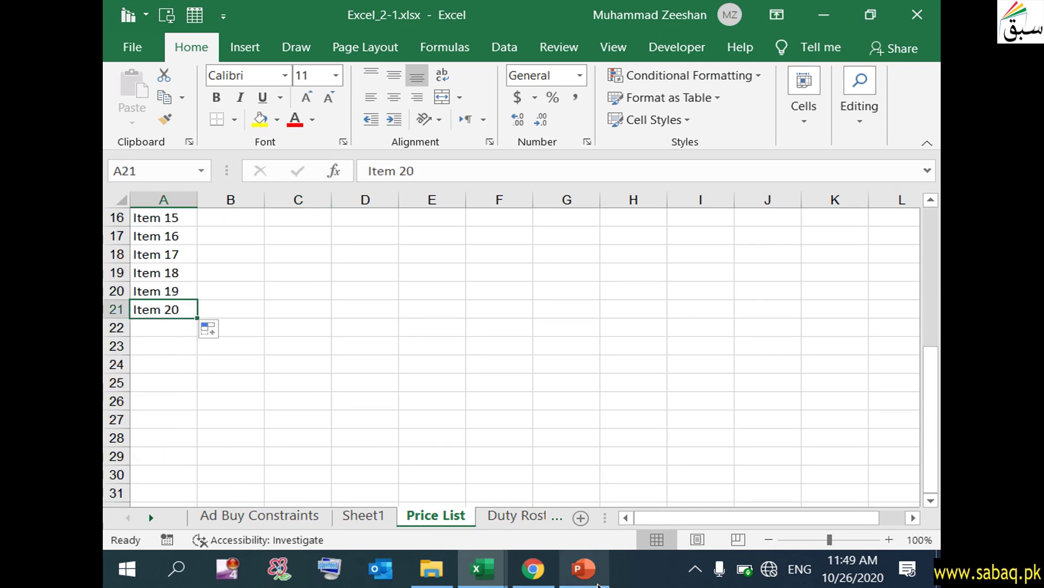
pyautogui.click(583, 569)
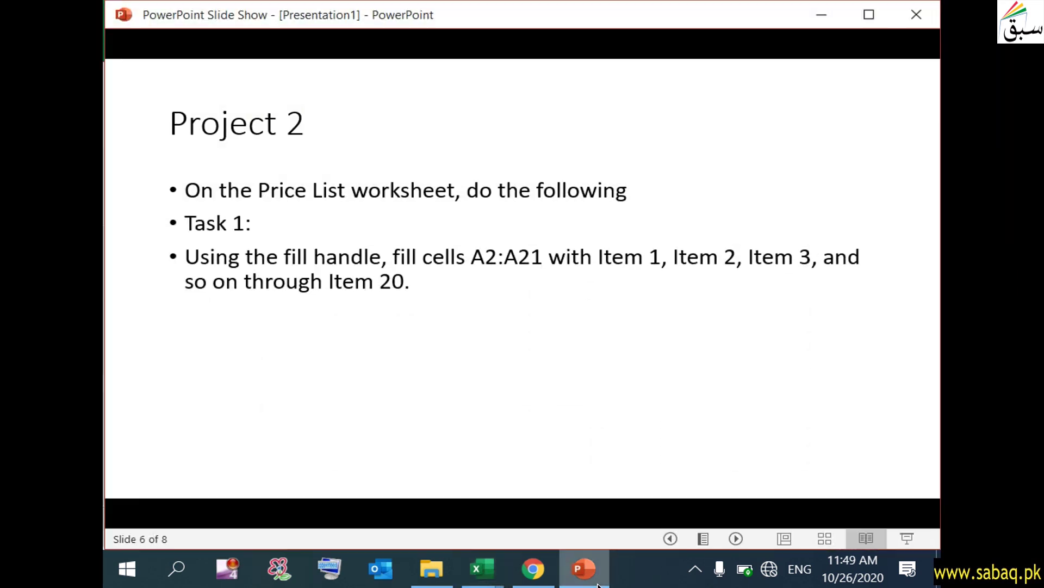
pyautogui.click(396, 319)
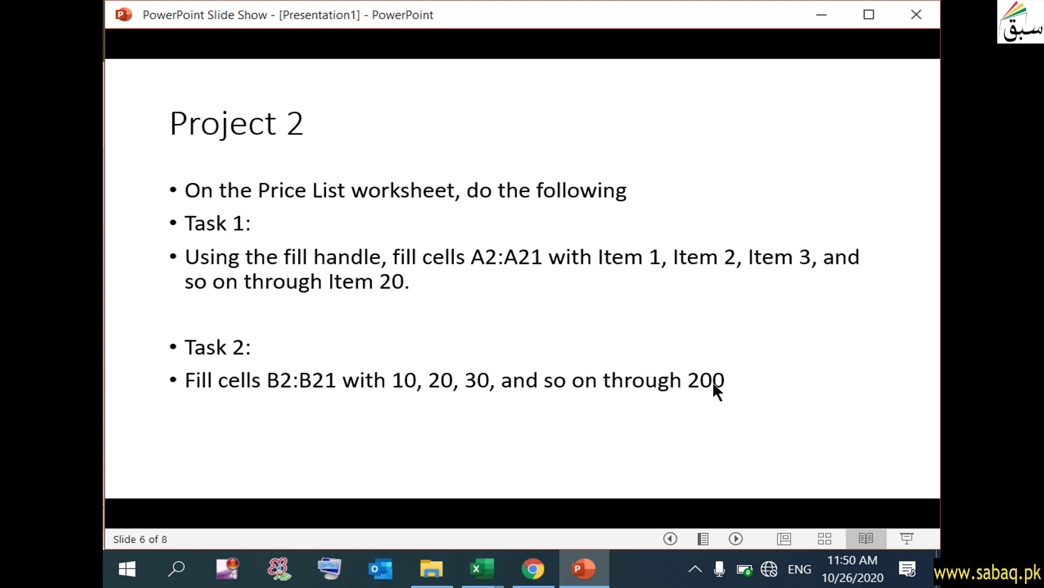
pyautogui.click(822, 15)
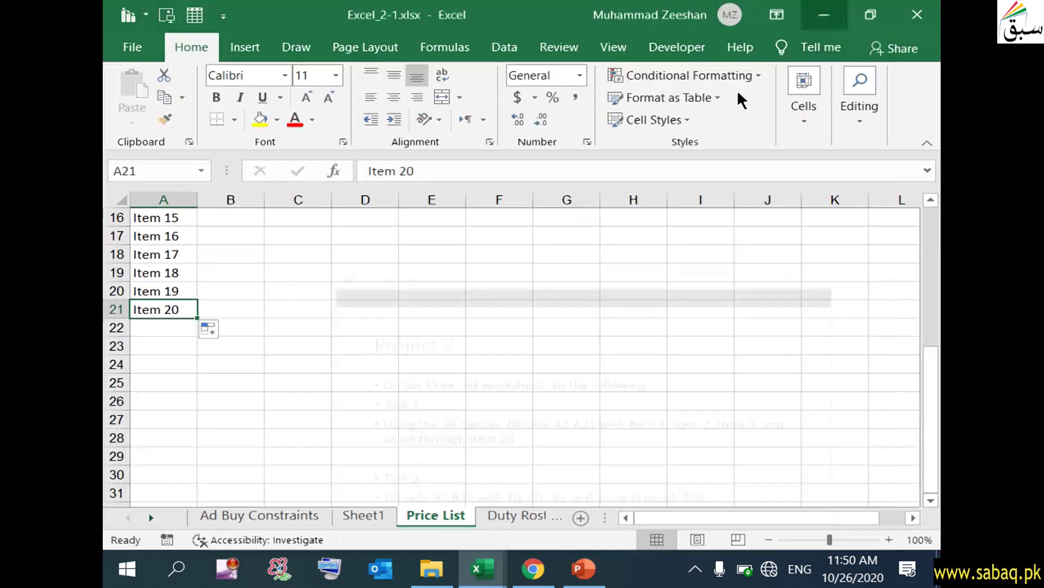
# - Try filling the Quantity column from B2 alone down to B7, and clear B3:B7
pyautogui.scroll(5, 286, 333)
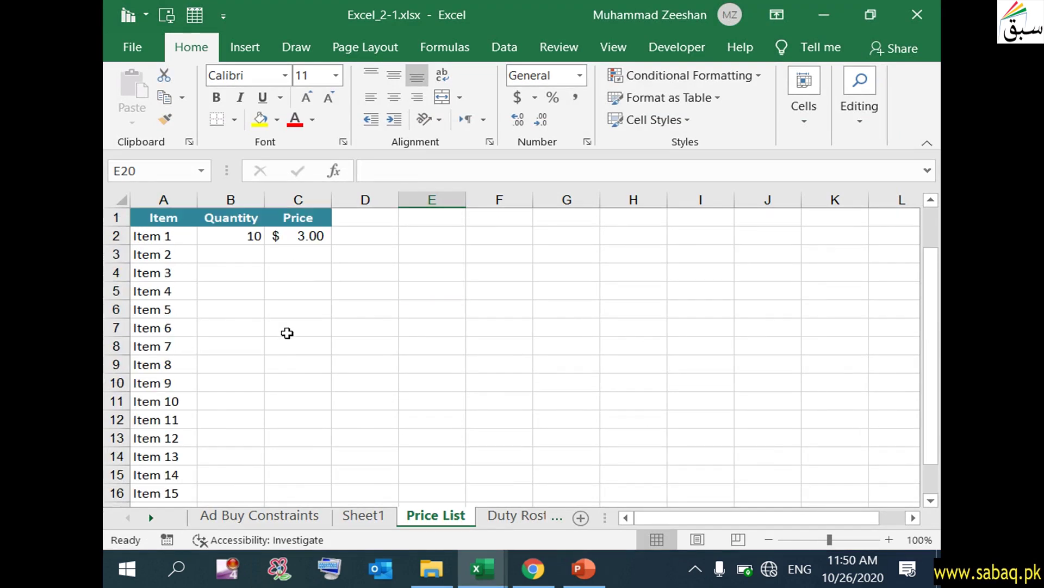
pyautogui.click(233, 251)
pyautogui.click(240, 237)
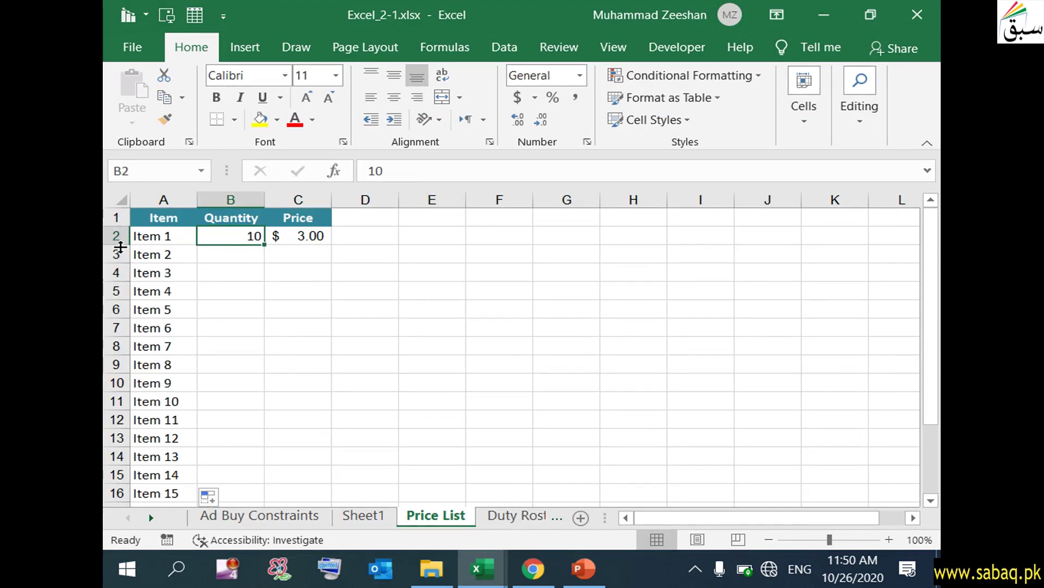
pyautogui.moveTo(263, 244); pyautogui.dragTo(263, 333)
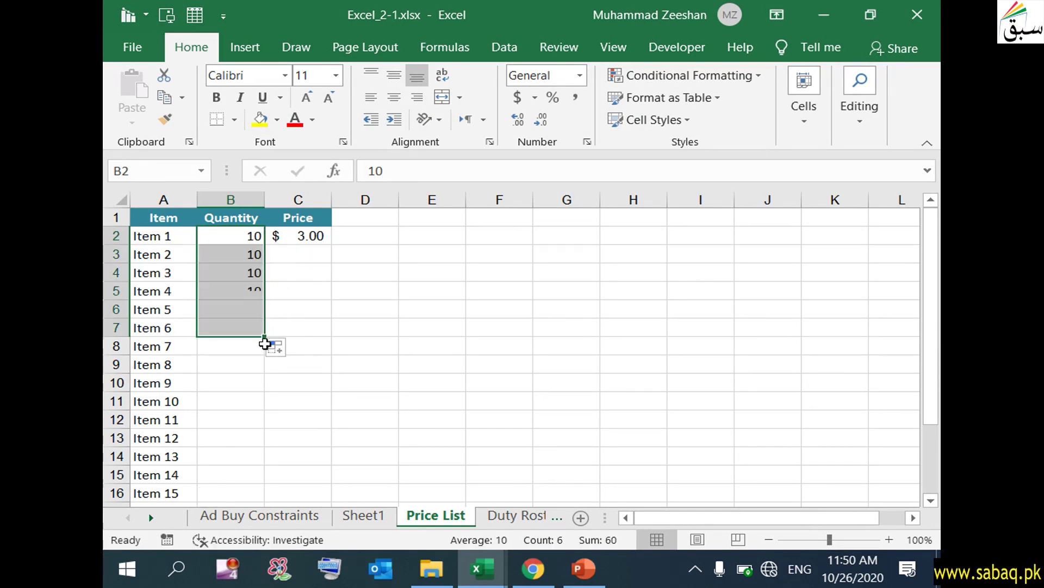
pyautogui.click(240, 388)
pyautogui.click(247, 237)
pyautogui.moveTo(254, 252); pyautogui.dragTo(254, 329)
pyautogui.press('Delete')
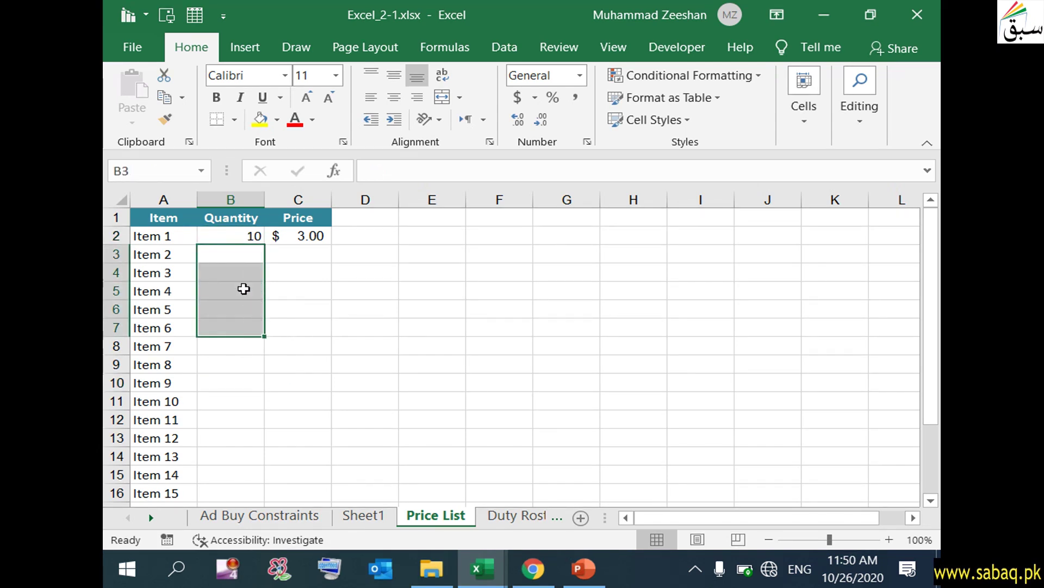
pyautogui.click(235, 236)
# - Recheck Task 2, enter 20 in B3, and extend the series from B2:B3 so B2:B21 runs from 10 to 200
pyautogui.click(576, 571)
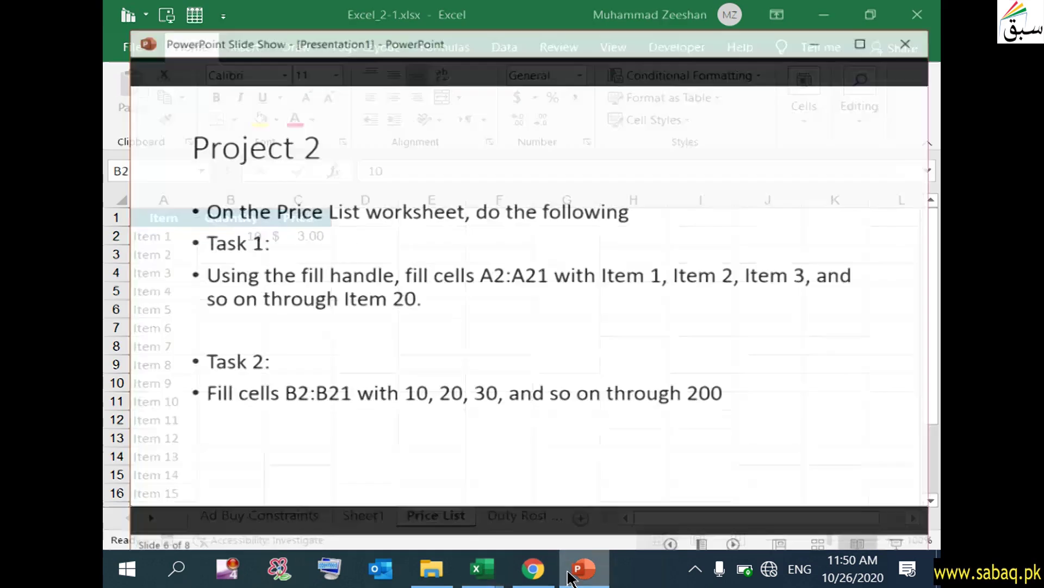
pyautogui.click(582, 572)
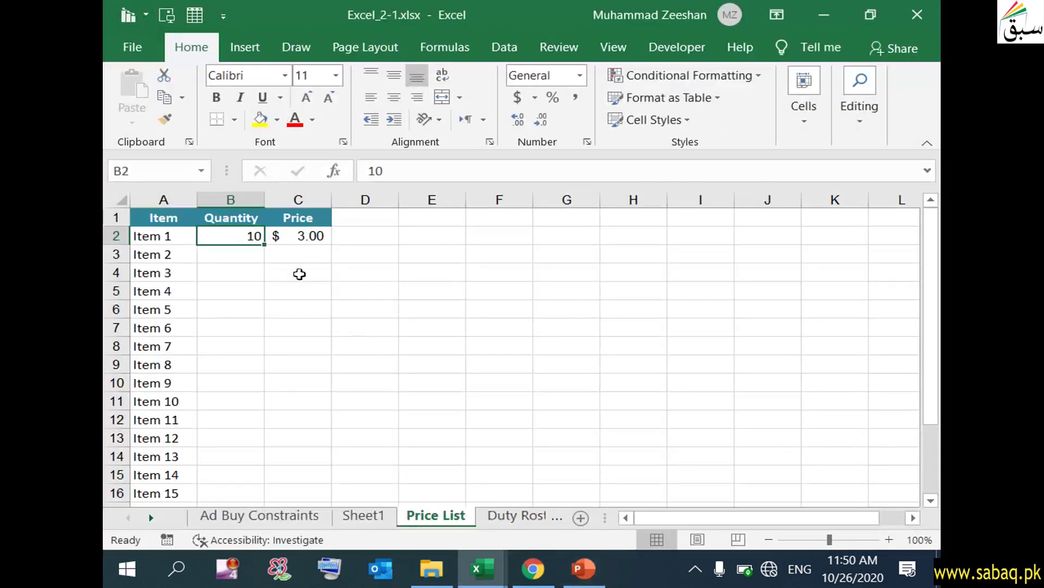
pyautogui.doubleClick(251, 254)
pyautogui.write('20')
pyautogui.click(236, 328)
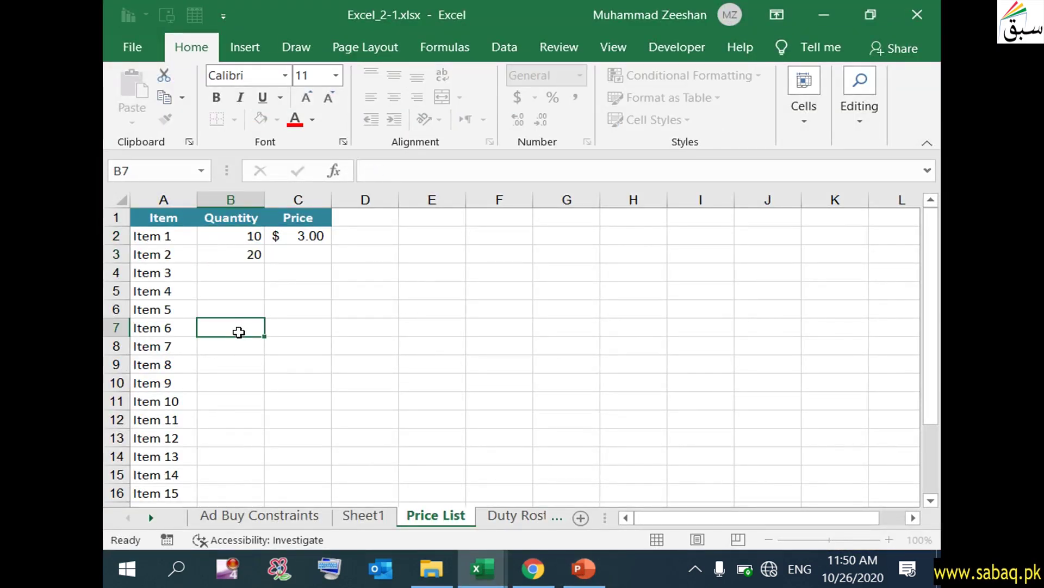
pyautogui.moveTo(240, 238); pyautogui.dragTo(234, 255)
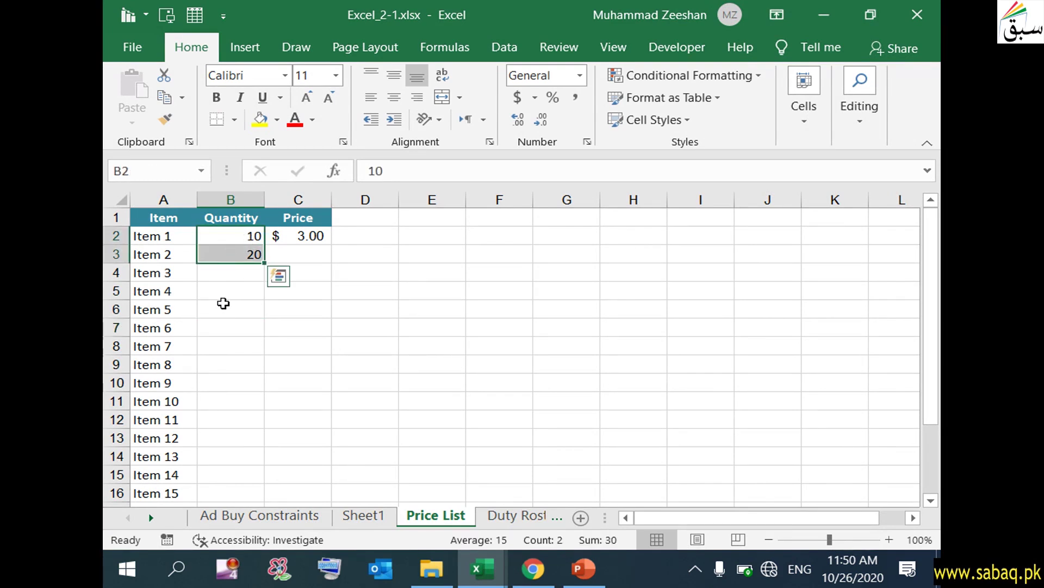
pyautogui.moveTo(264, 263); pyautogui.dragTo(232, 477)
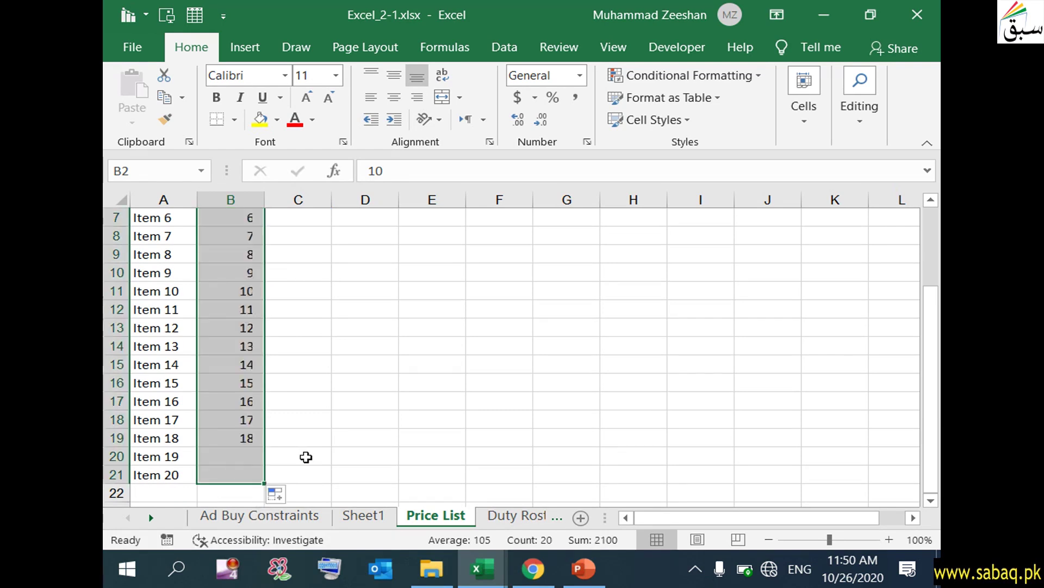
pyautogui.click(306, 456)
pyautogui.scroll(2, 310, 449)
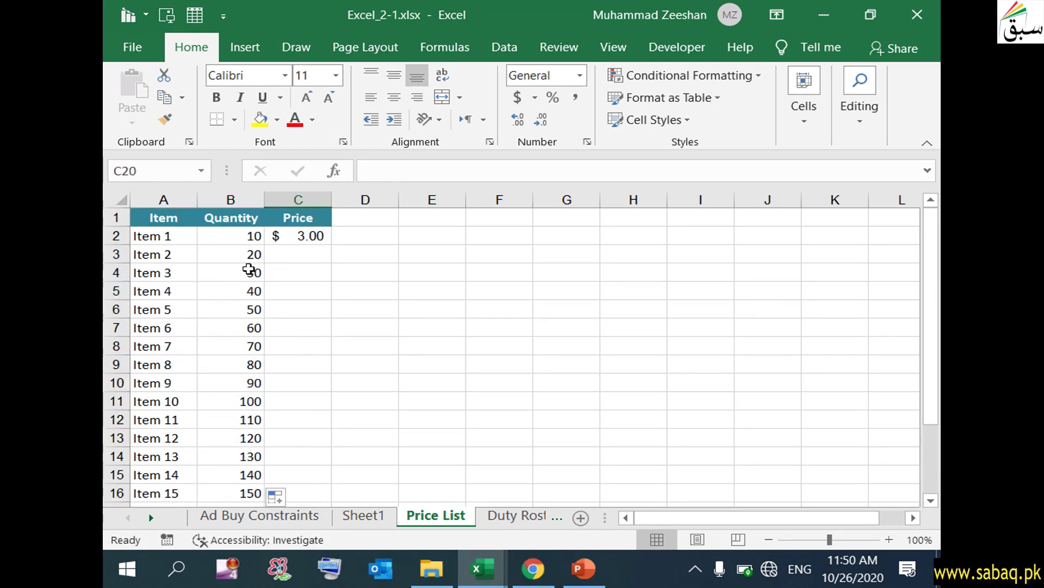
# - Switch to PowerPoint and advance to the next Project 2 slide to reveal and read Task 3
pyautogui.click(604, 581)
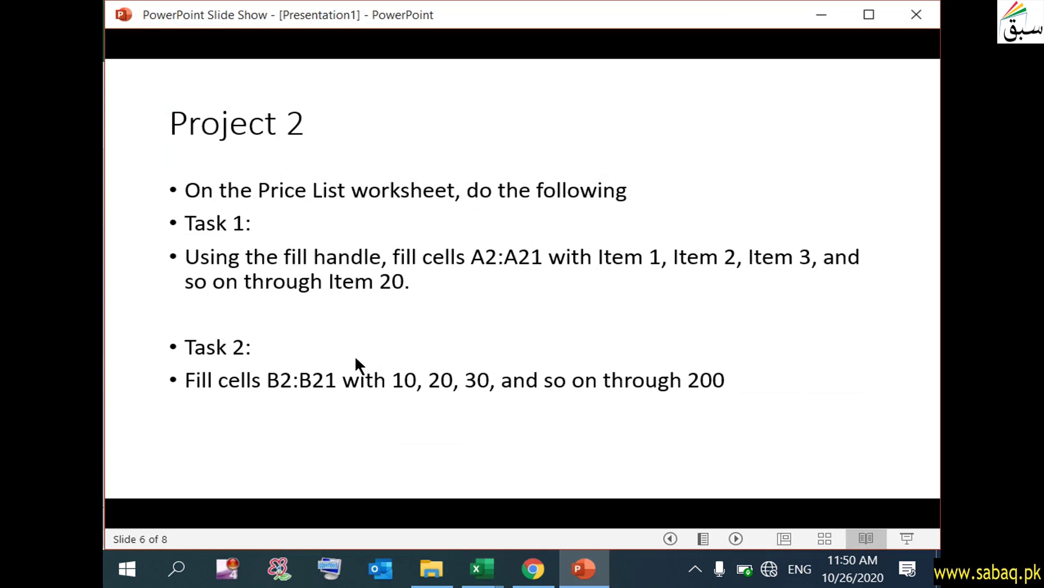
pyautogui.click(576, 398)
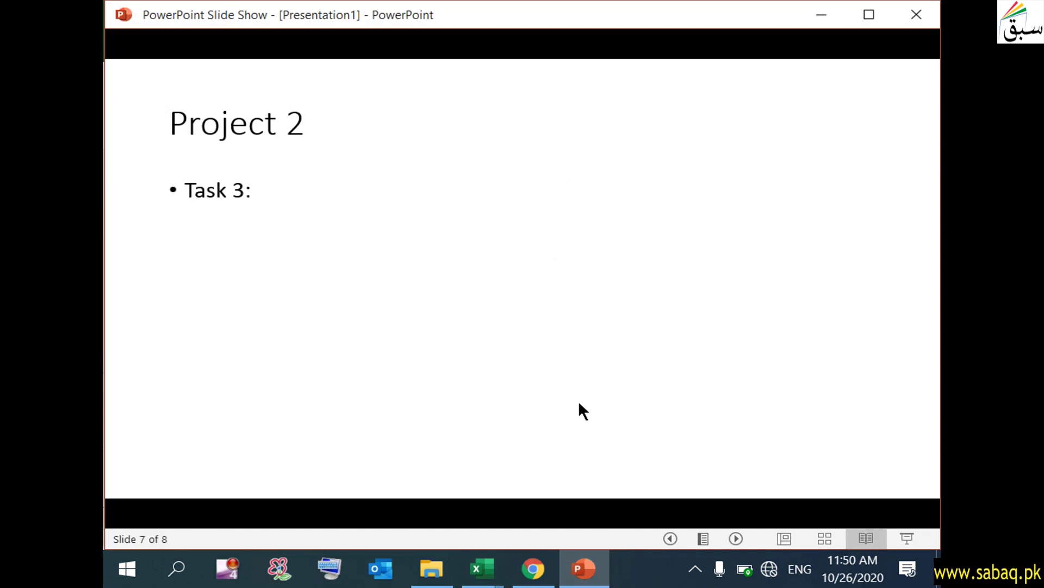
pyautogui.click(593, 326)
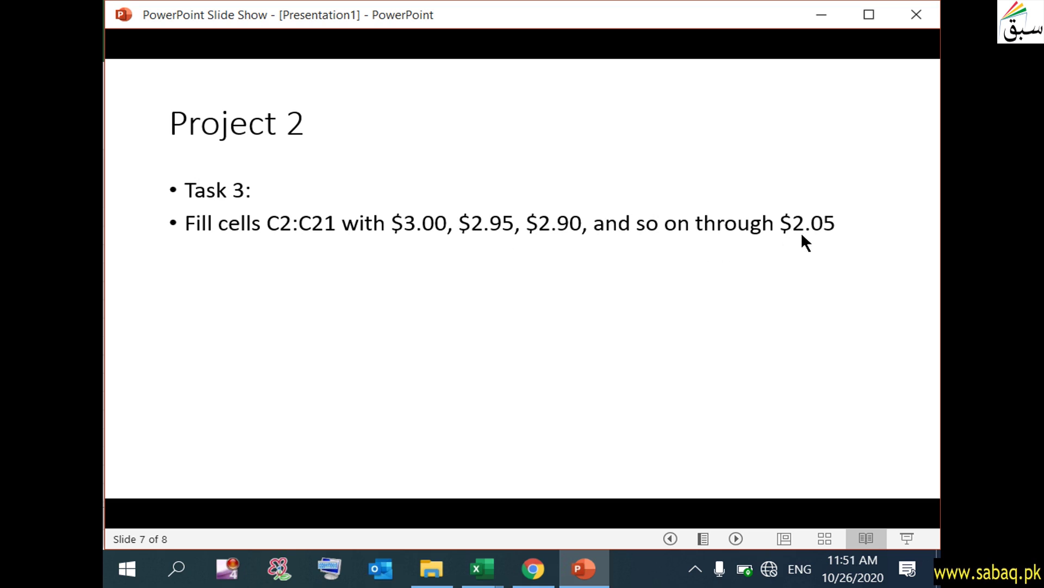
pyautogui.click(820, 15)
# - Try filling the Price column from C2 alone down to C5, and clear C3:C5
pyautogui.click(322, 311)
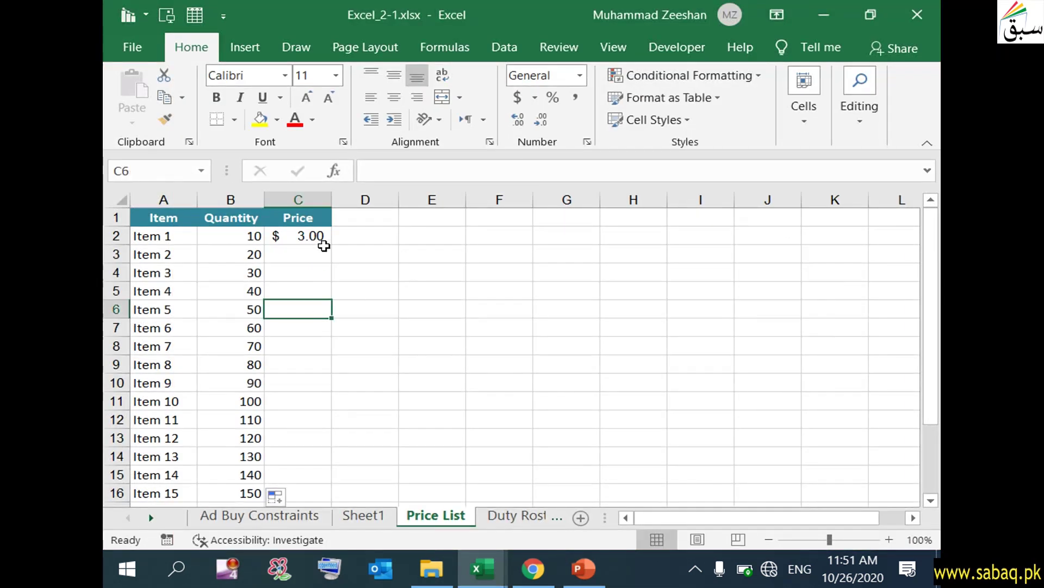
pyautogui.click(320, 237)
pyautogui.moveTo(330, 246); pyautogui.dragTo(325, 293)
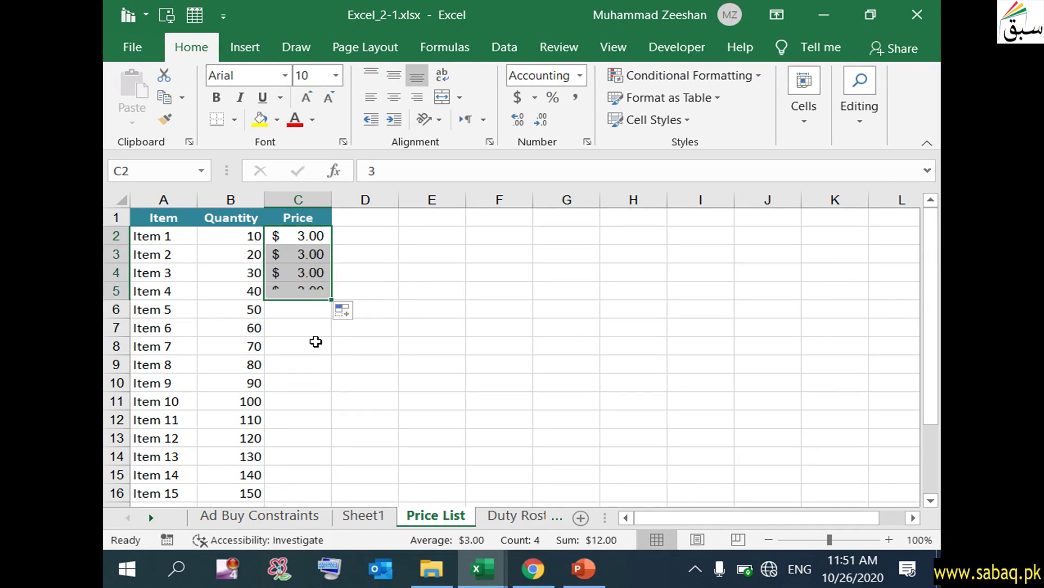
pyautogui.click(310, 363)
pyautogui.moveTo(316, 257); pyautogui.dragTo(315, 292)
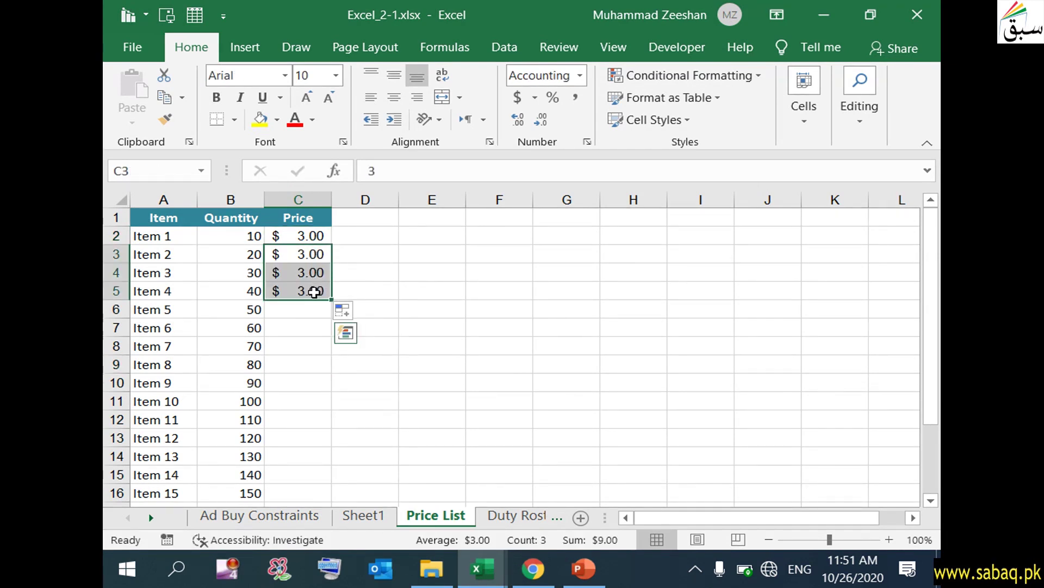
pyautogui.press('Delete')
# - Enter 2.95 in C3 and extend the series from C2:C3 so C2:C21 runs from $3.00 to $2.05
pyautogui.click(310, 253)
pyautogui.press('BackSpace')
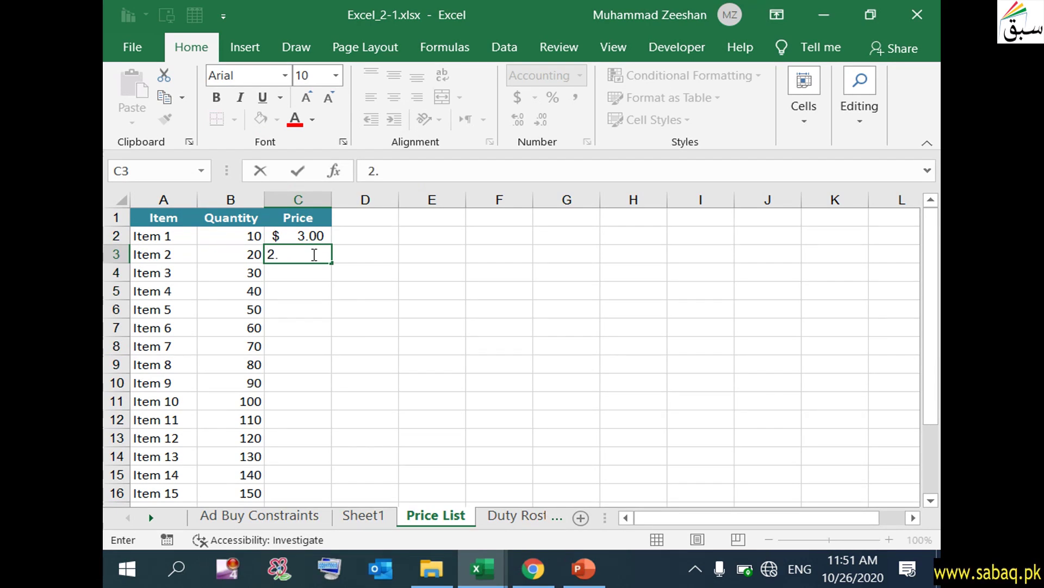
pyautogui.write('2.95')
pyautogui.click(312, 322)
pyautogui.click(583, 568)
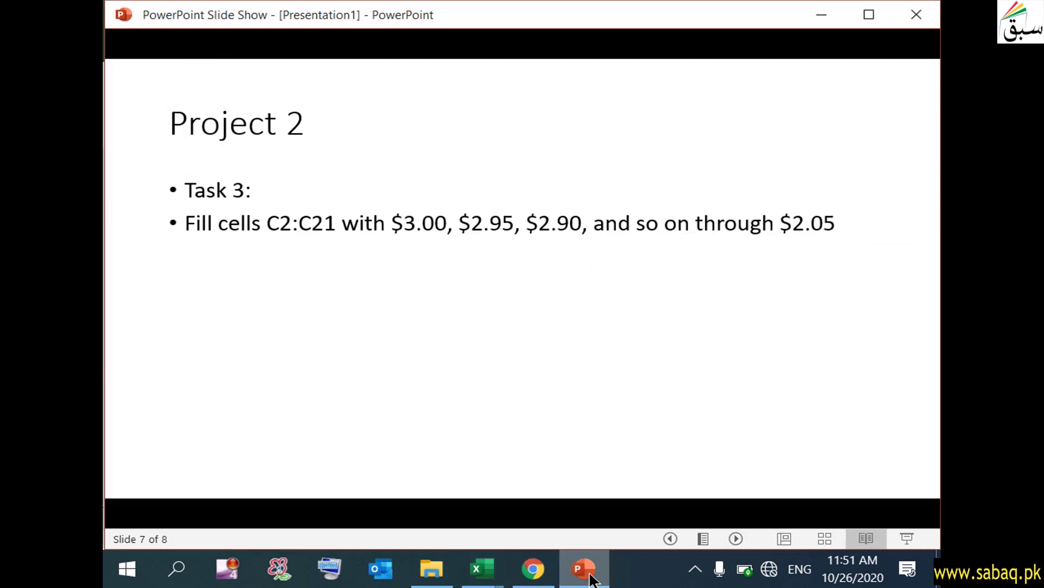
pyautogui.click(592, 577)
pyautogui.moveTo(313, 236); pyautogui.dragTo(316, 479)
pyautogui.click(375, 435)
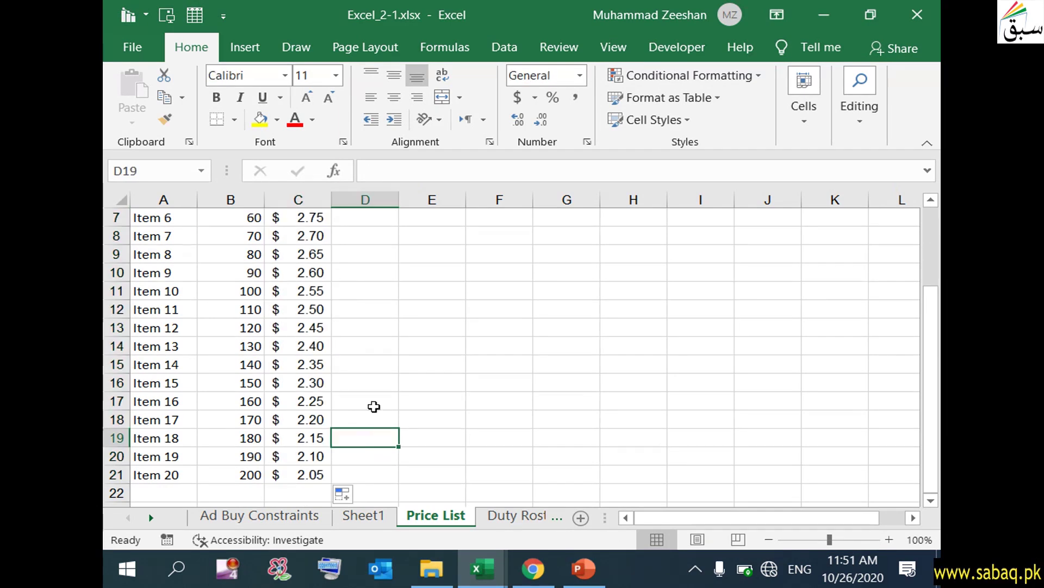
pyautogui.scroll(2, 370, 361)
# - Switch to PowerPoint, recheck Task 3, and reveal Task 4 about copying cell A1's background and font formatting
pyautogui.click(584, 568)
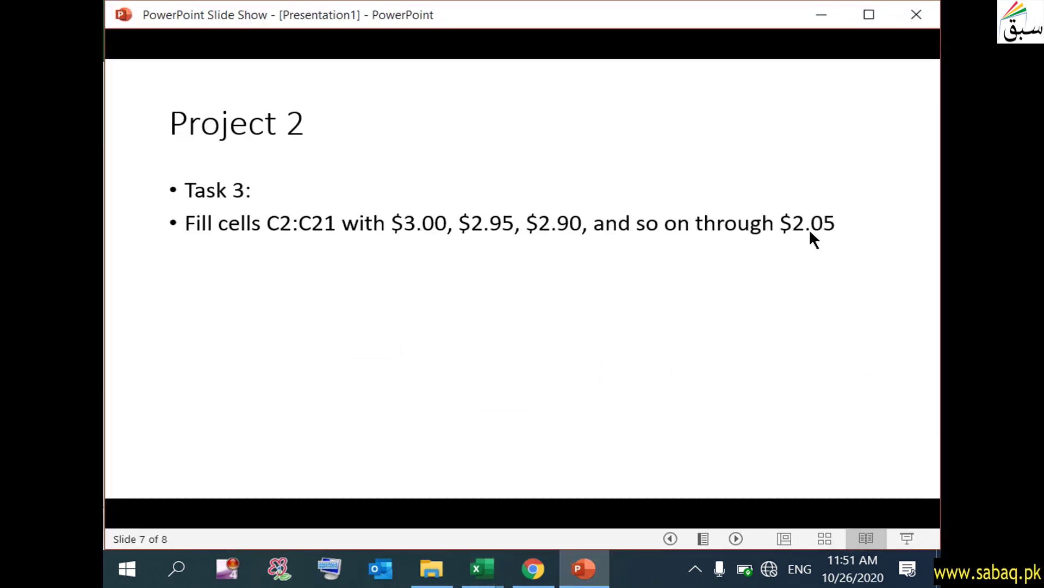
pyautogui.click(733, 305)
pyautogui.click(738, 307)
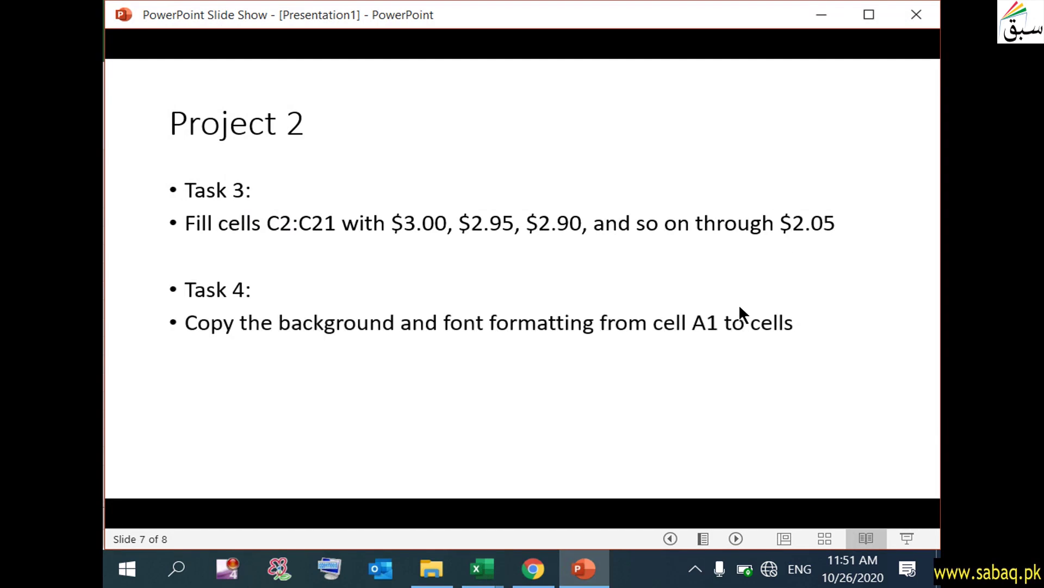